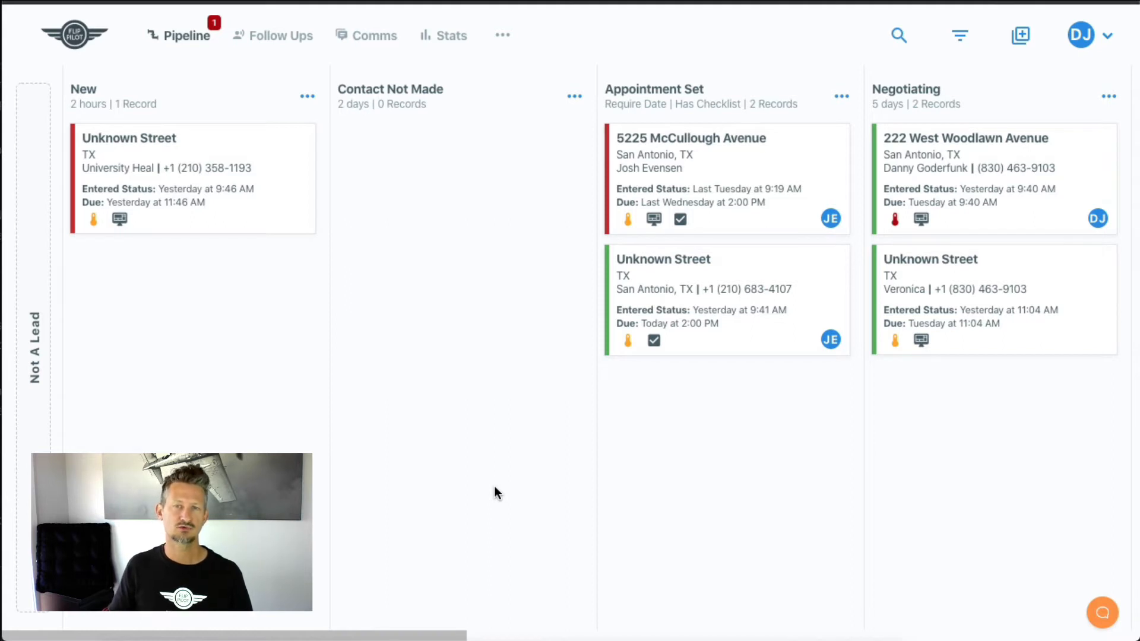
Open the status settings of the Under Contract Buying column in the pipeline.
scroll(494, 487, right, 10)
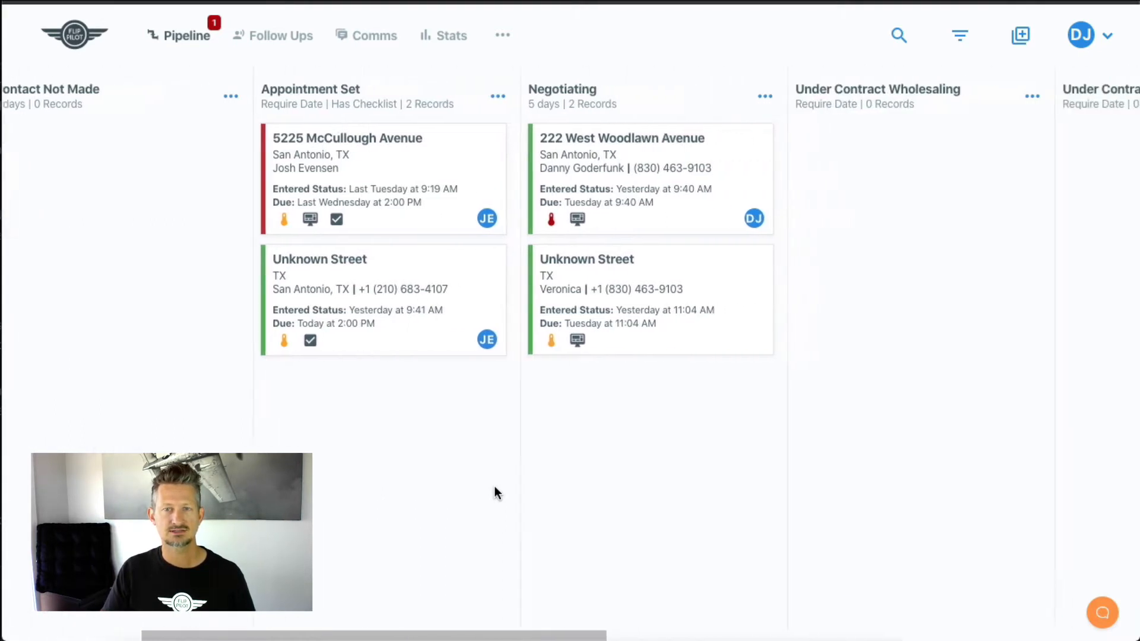
scroll(494, 486, right, 1)
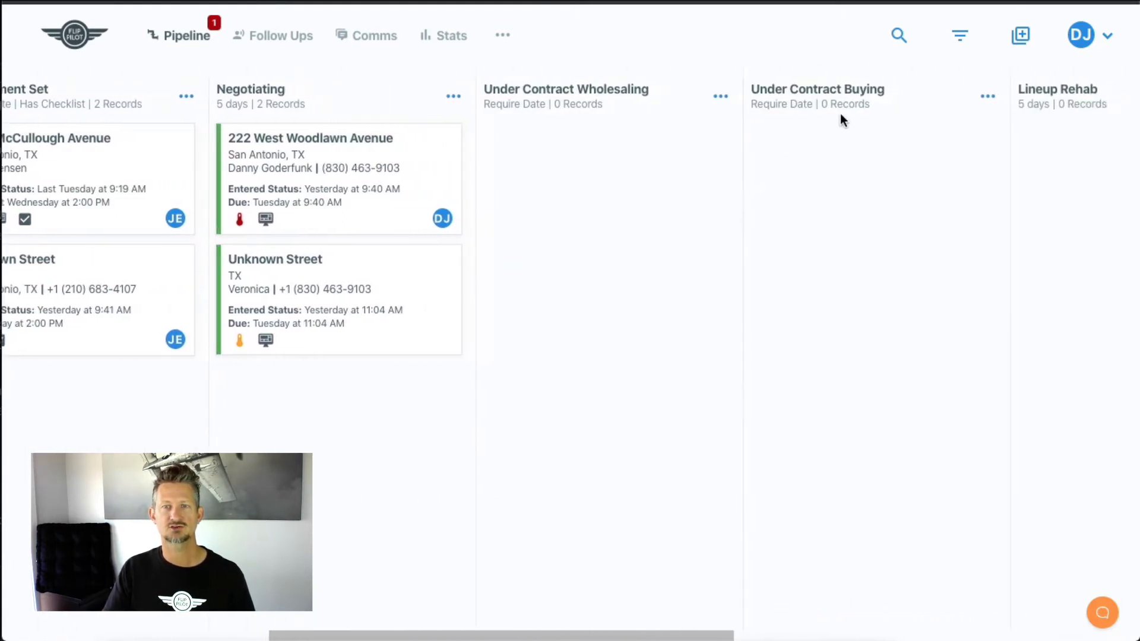
scroll(845, 117, right, 6)
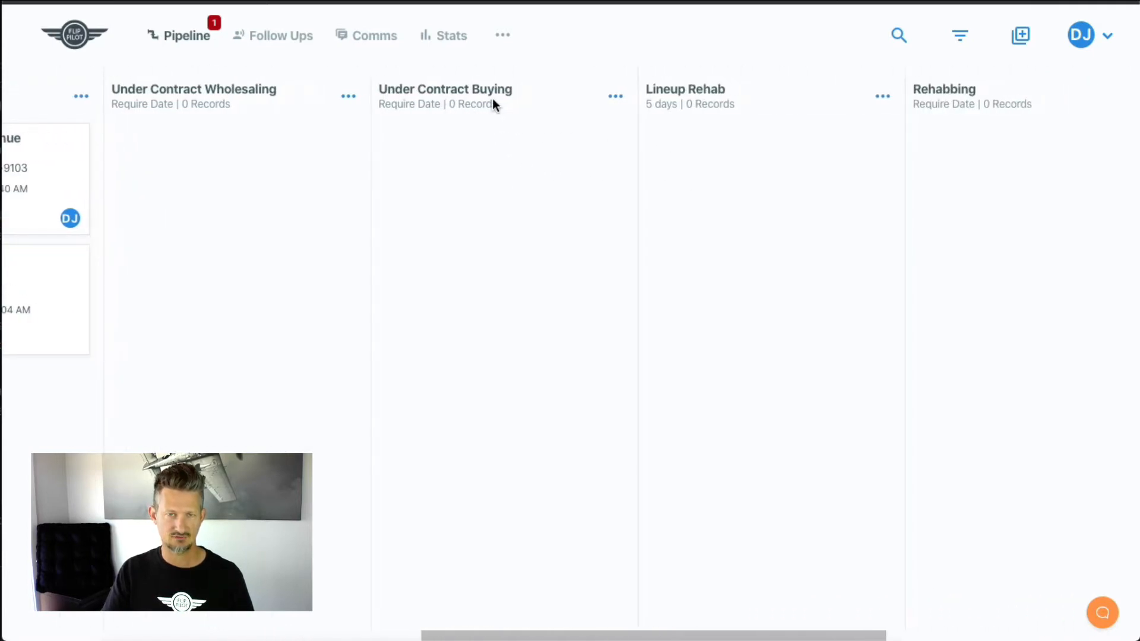
scroll(514, 148, left, 1)
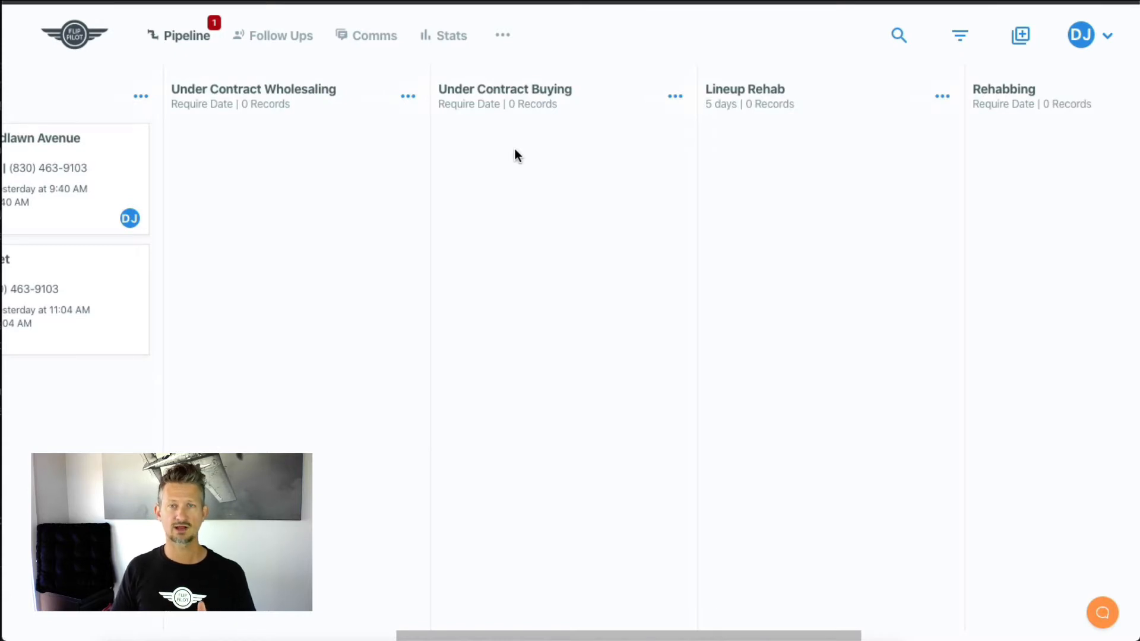
click(674, 107)
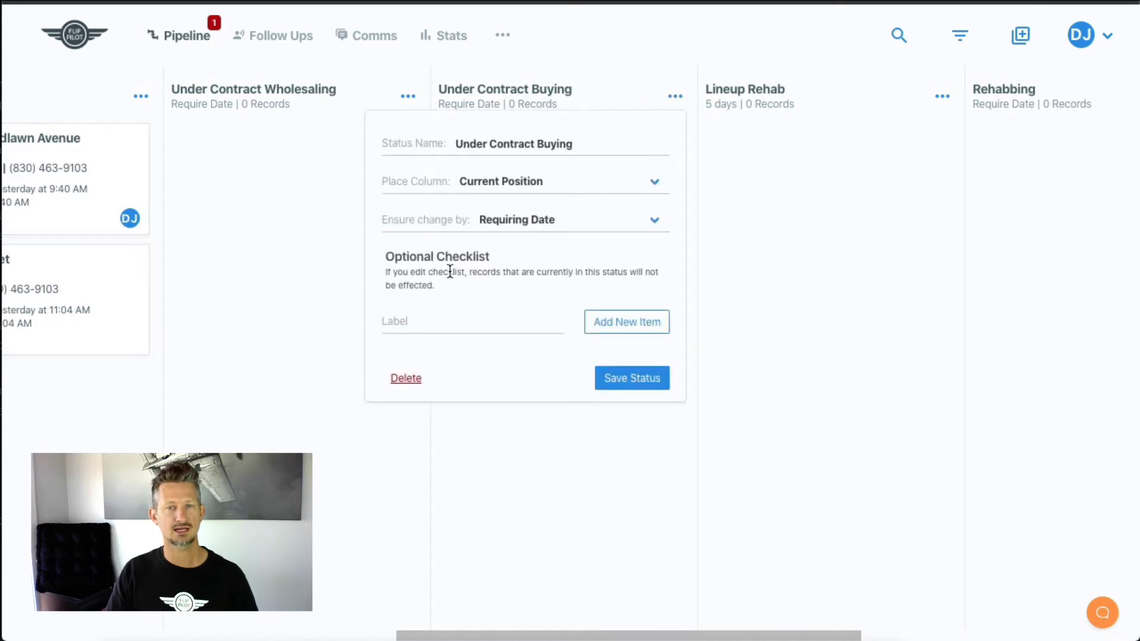
Add the checklist item "Signed contract received" to the Under Contract Buying status.
click(462, 325)
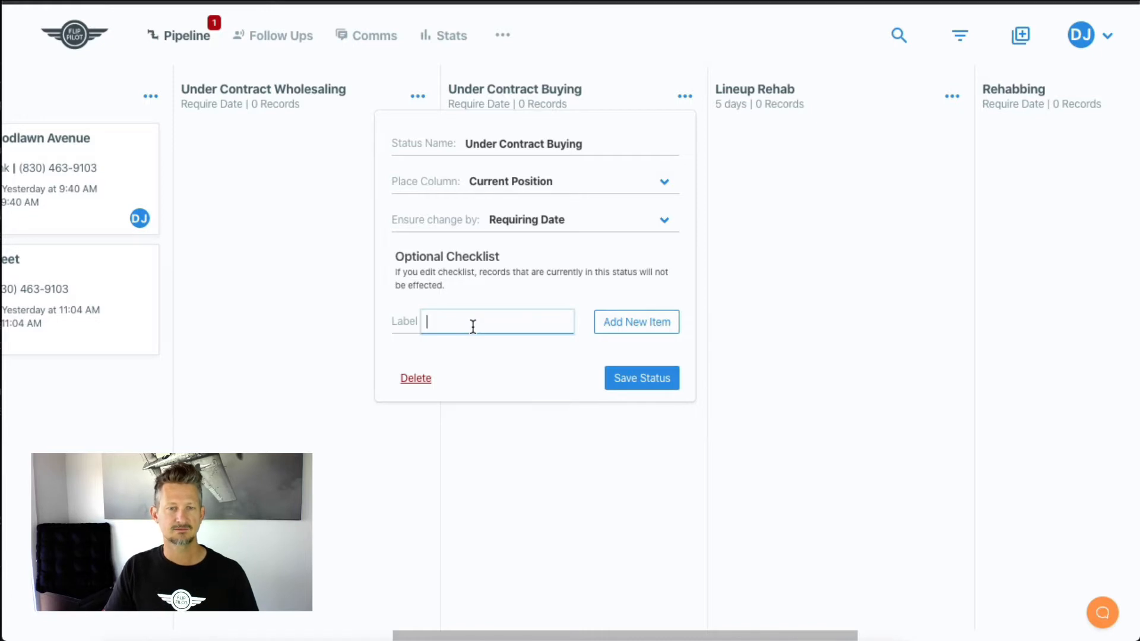
text(Sign)
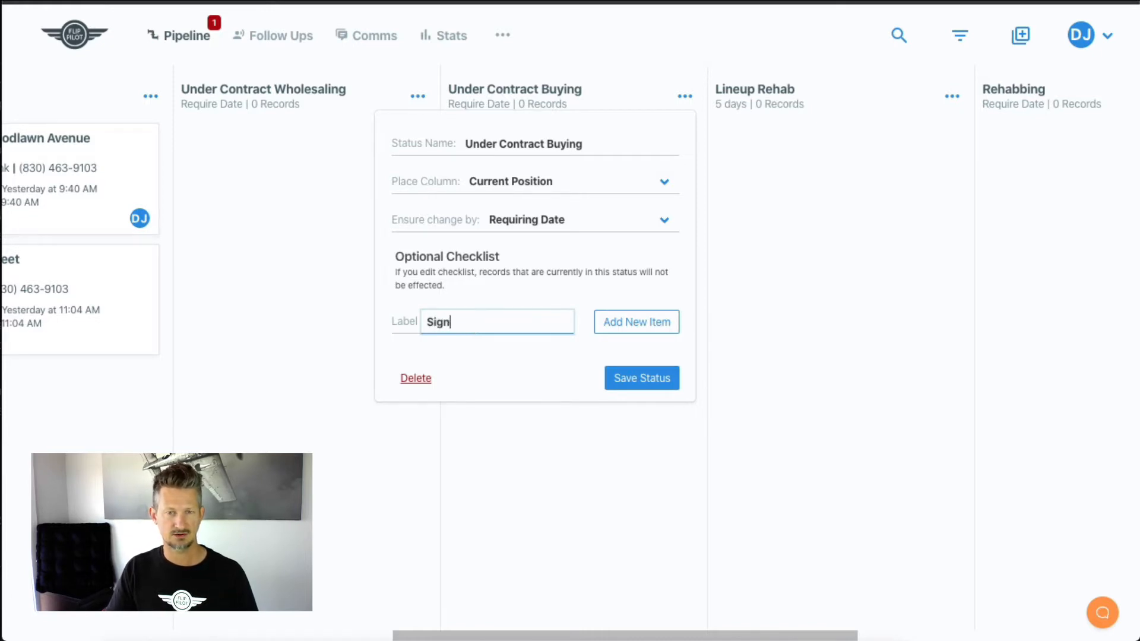
text(ed contarct)
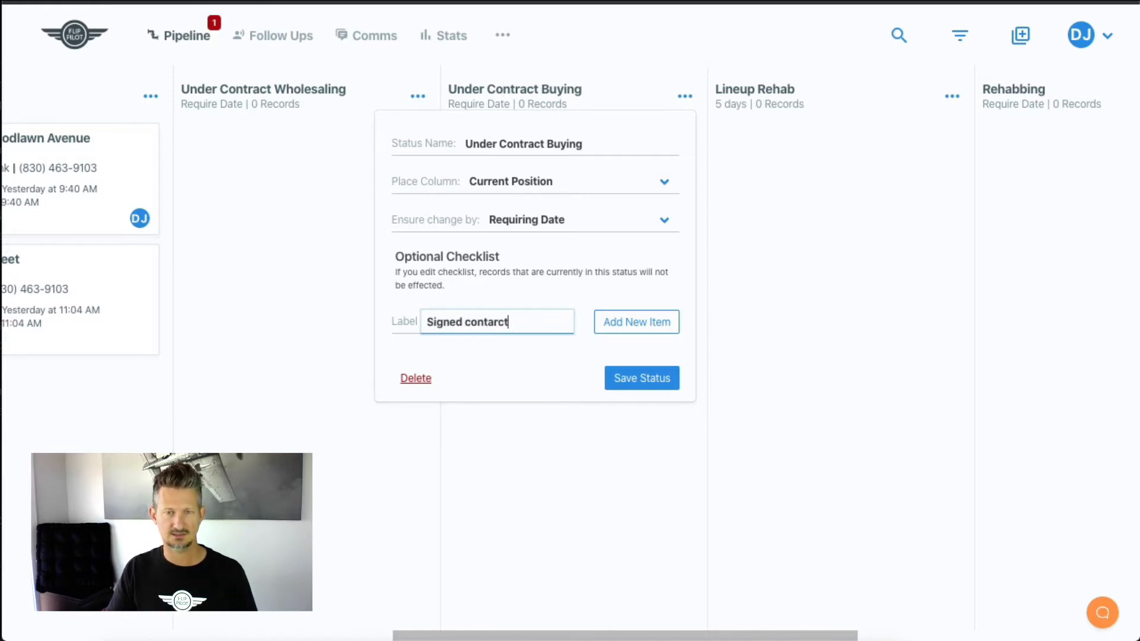
key(BackSpace)
key(BackSpace)
key(BackSpace)
text(ct received)
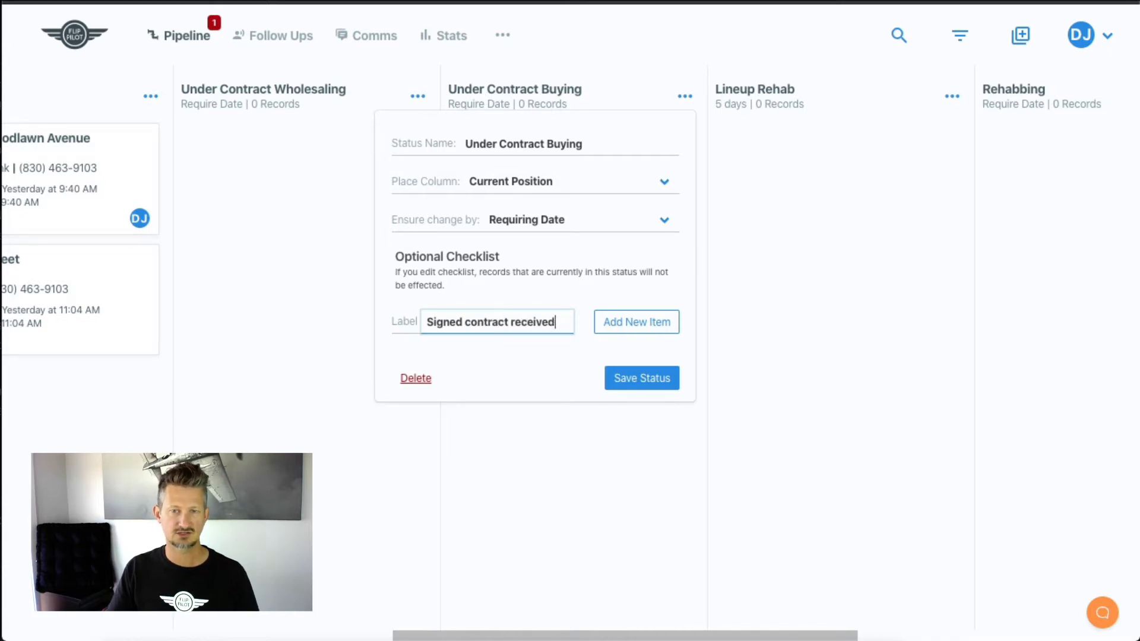
click(626, 326)
Add a second checklist item labelled "Contract receipted" to the status.
click(500, 364)
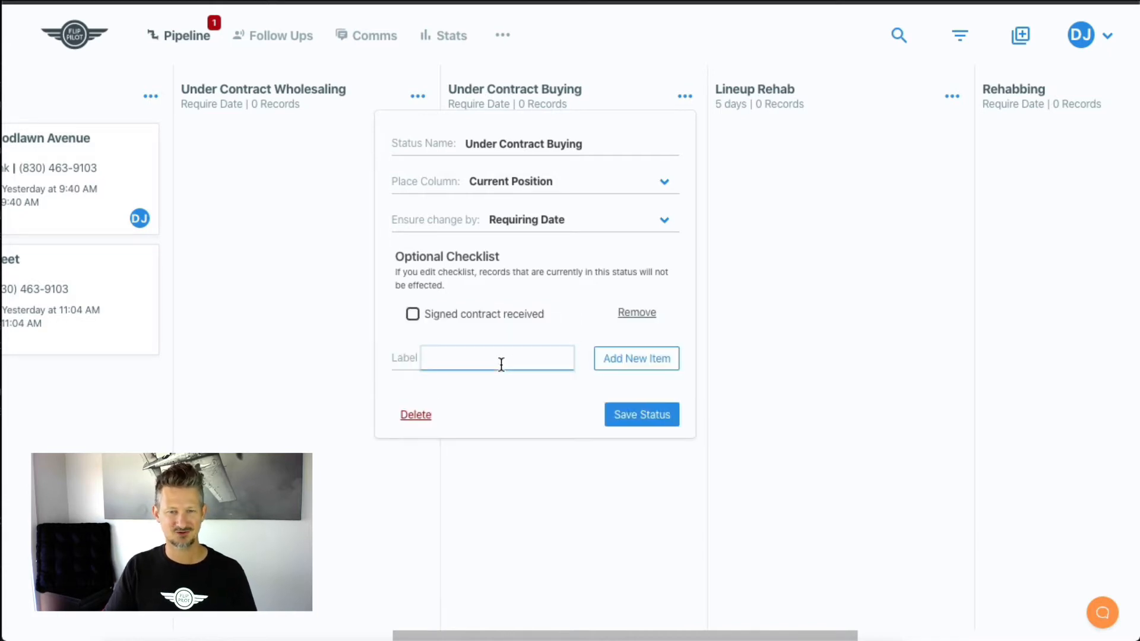
text(Contract re)
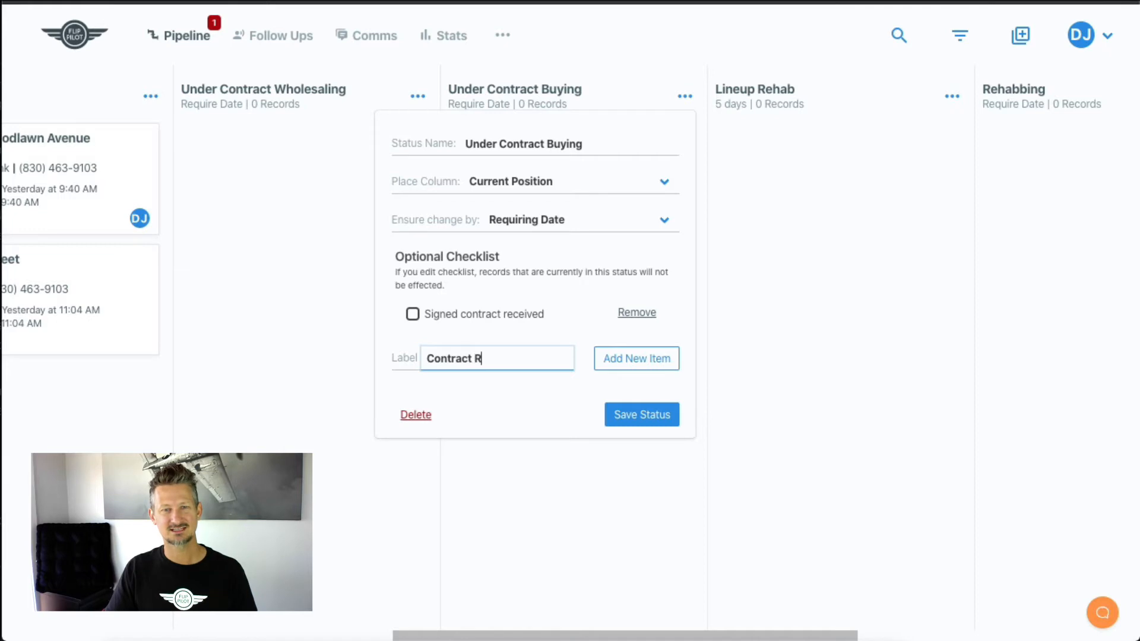
text(ceipted)
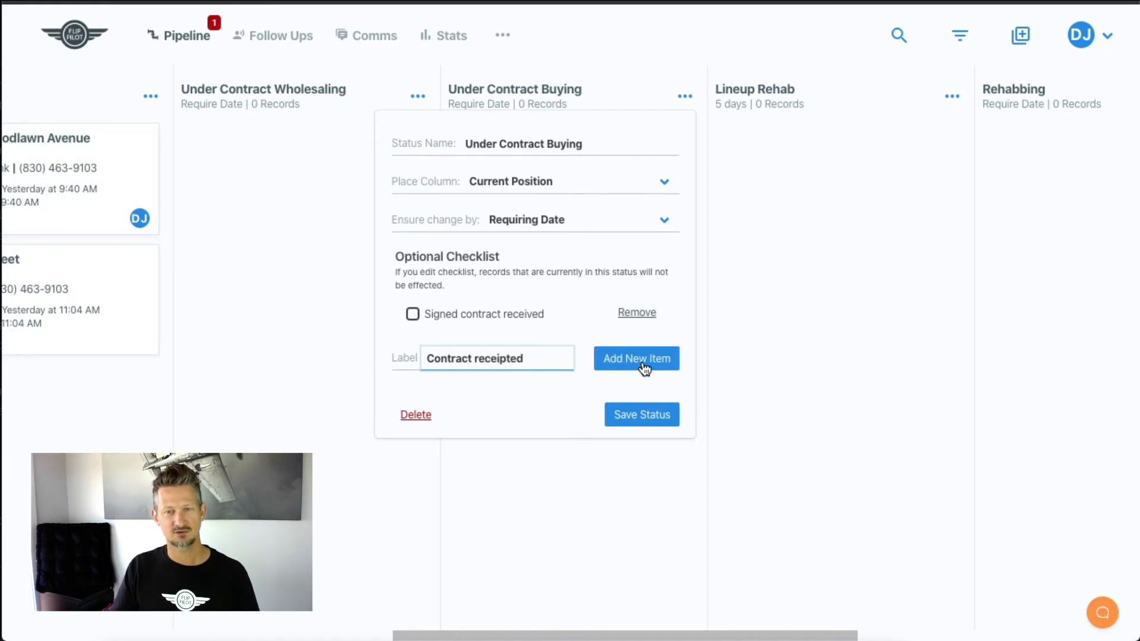
click(642, 359)
Add the checklist item "Upload contract to Drive" below the two contract items.
click(496, 388)
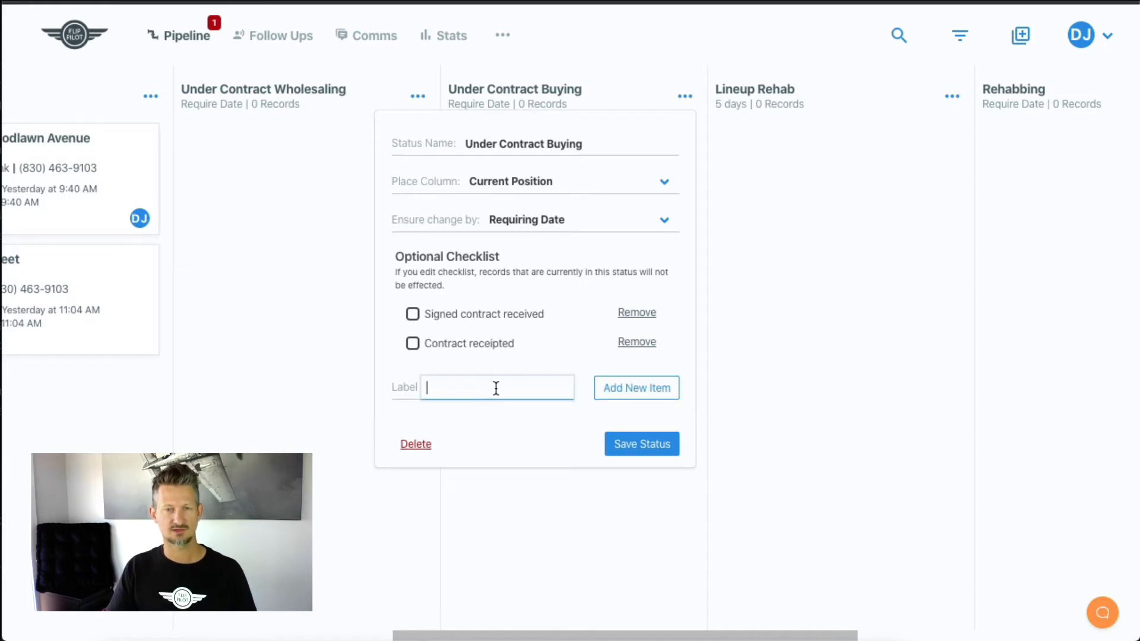
text(Uplaod)
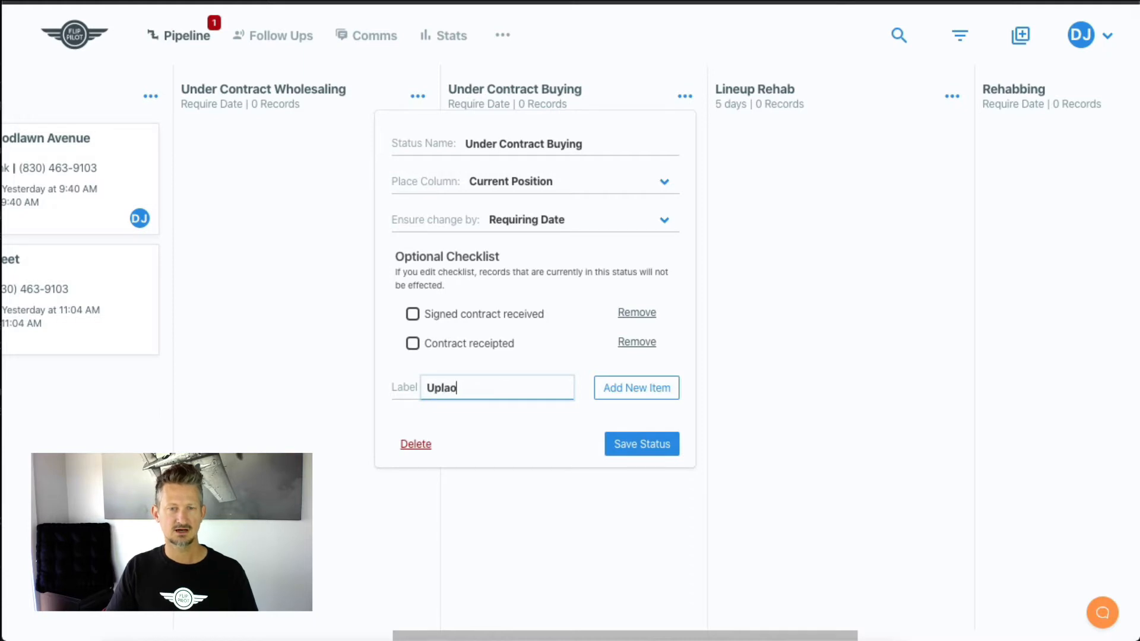
key(BackSpace)
key(BackSpace)
key(BackSpace)
key(BackSpace)
key(BackSpace)
text(load contra)
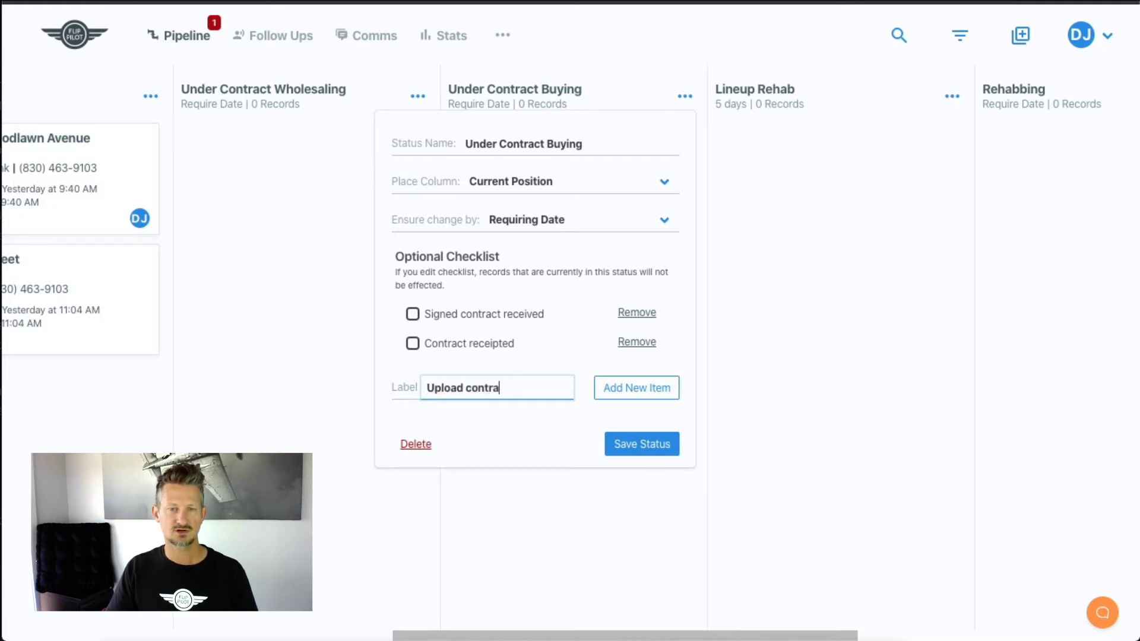
text(ct to Drive)
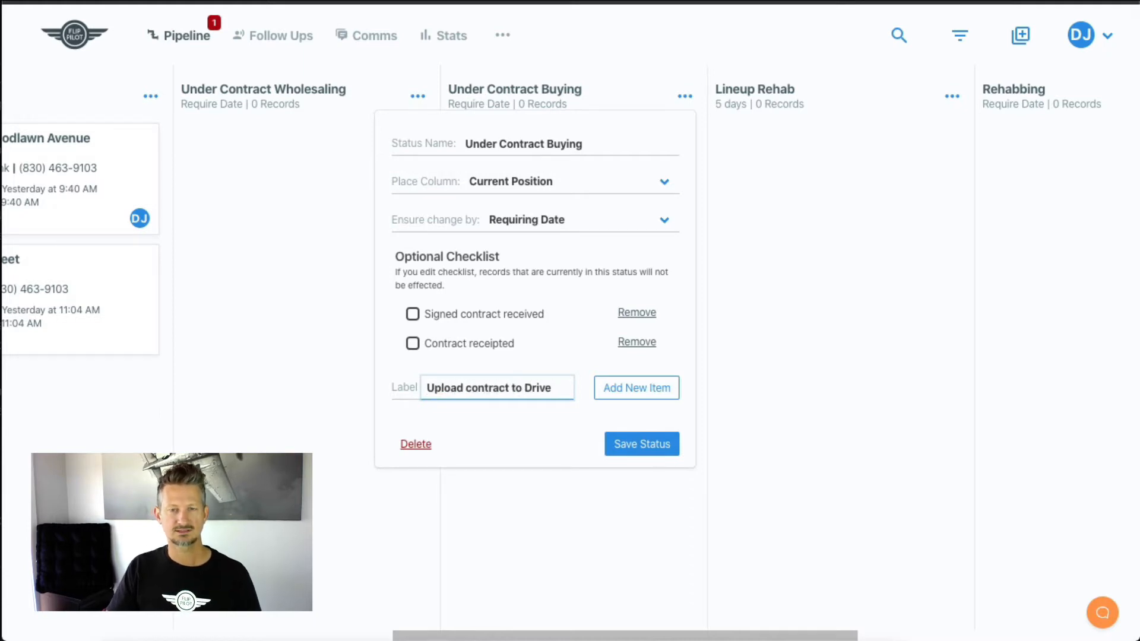
click(605, 387)
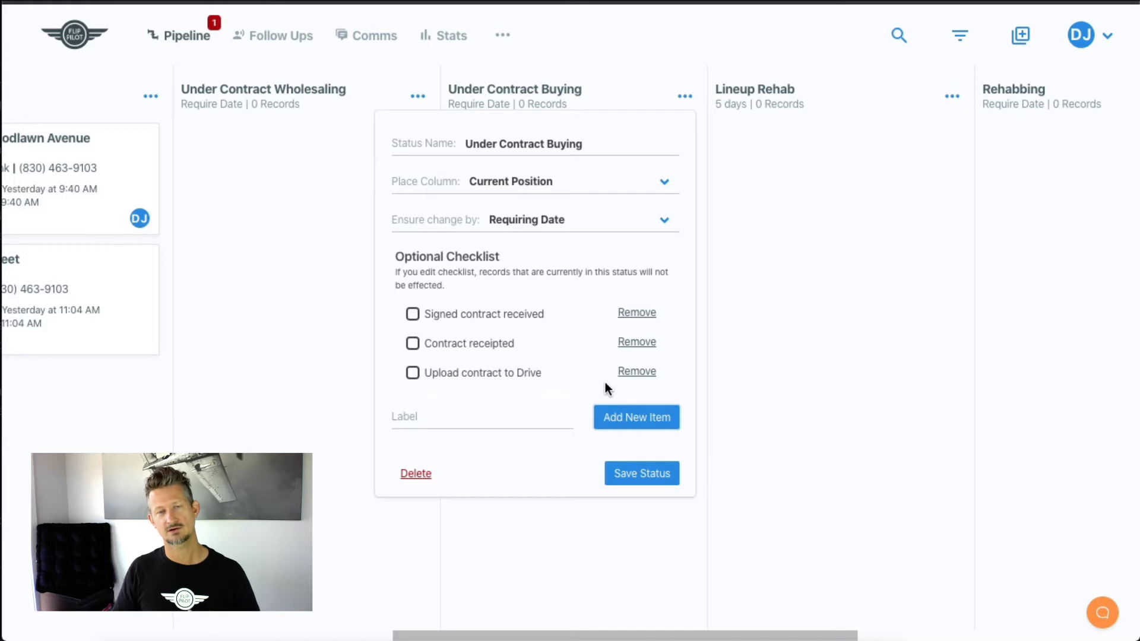
Add the checklist items "Lineup funding" and "Order insurance" to the Under Contract Buying status.
click(508, 425)
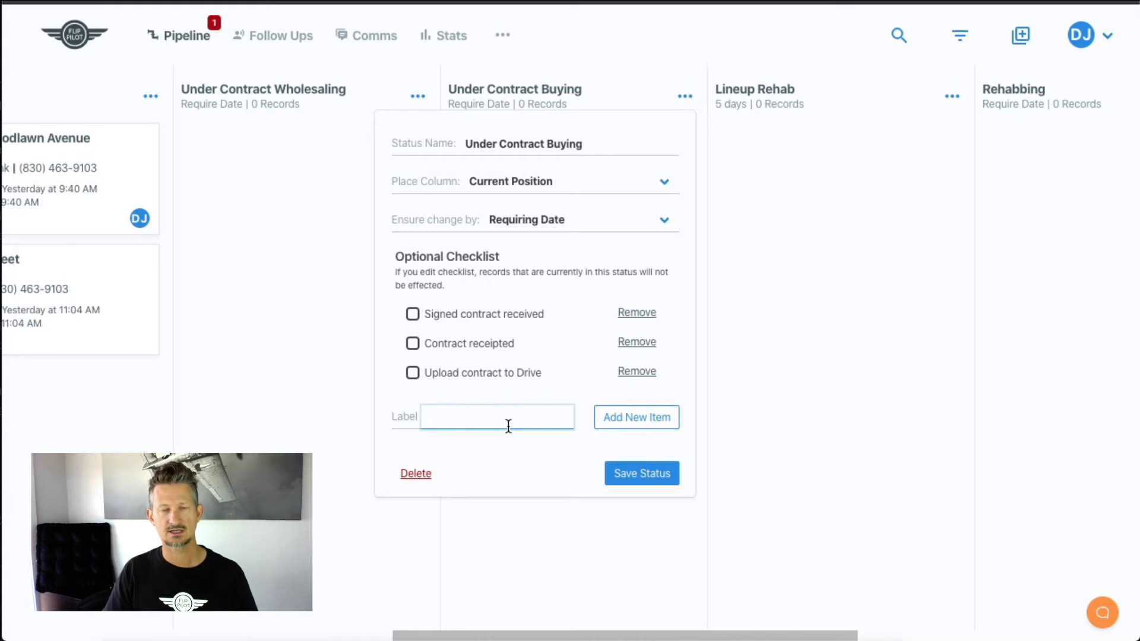
text(Lineup funding)
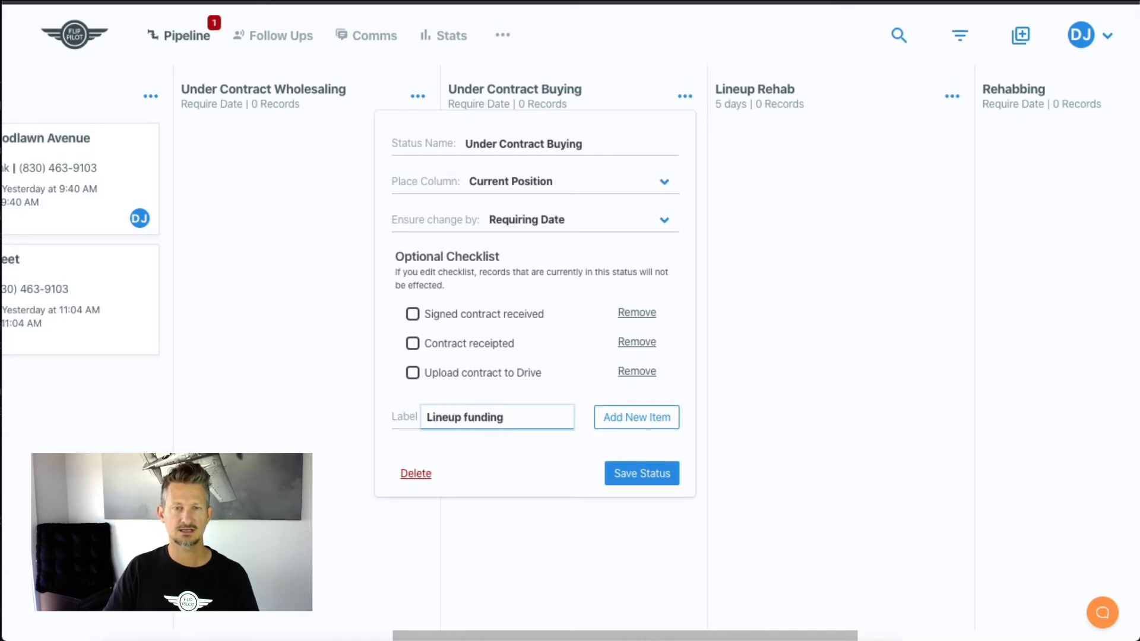
click(623, 422)
click(491, 448)
text(Order insurance)
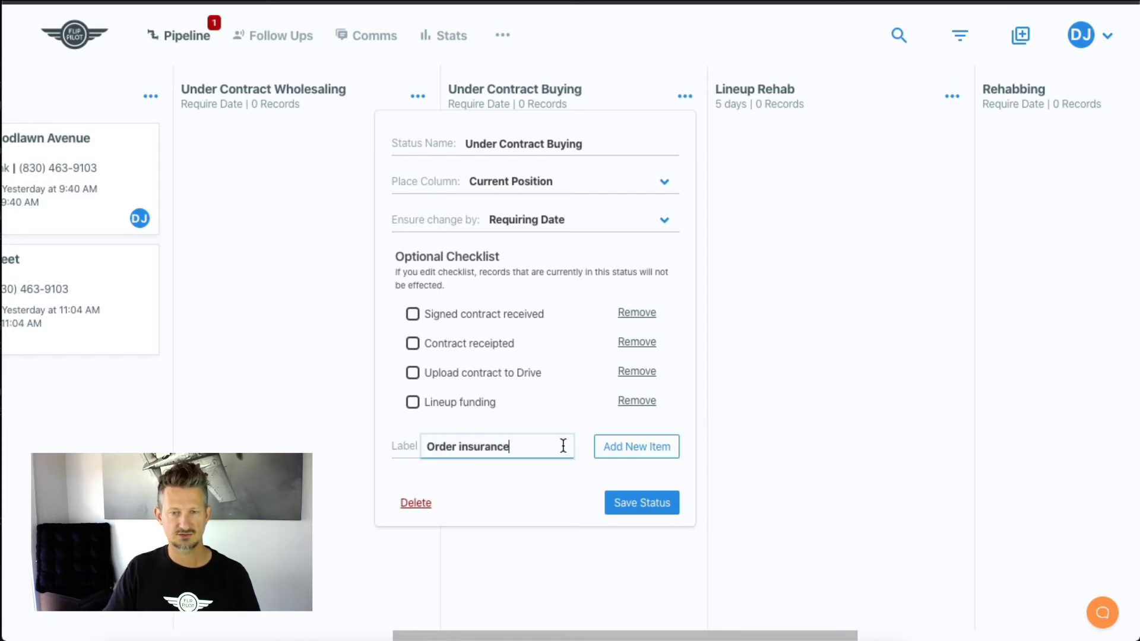
click(597, 447)
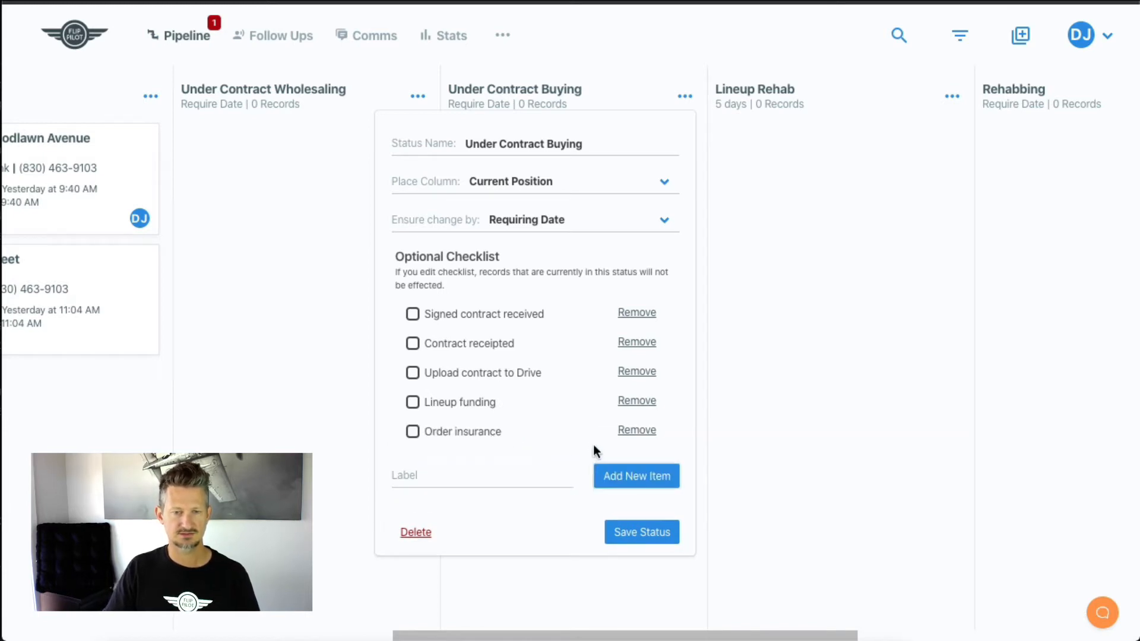
Add the checklist item "Check code compliance" after the insurance item.
click(460, 475)
text(che)
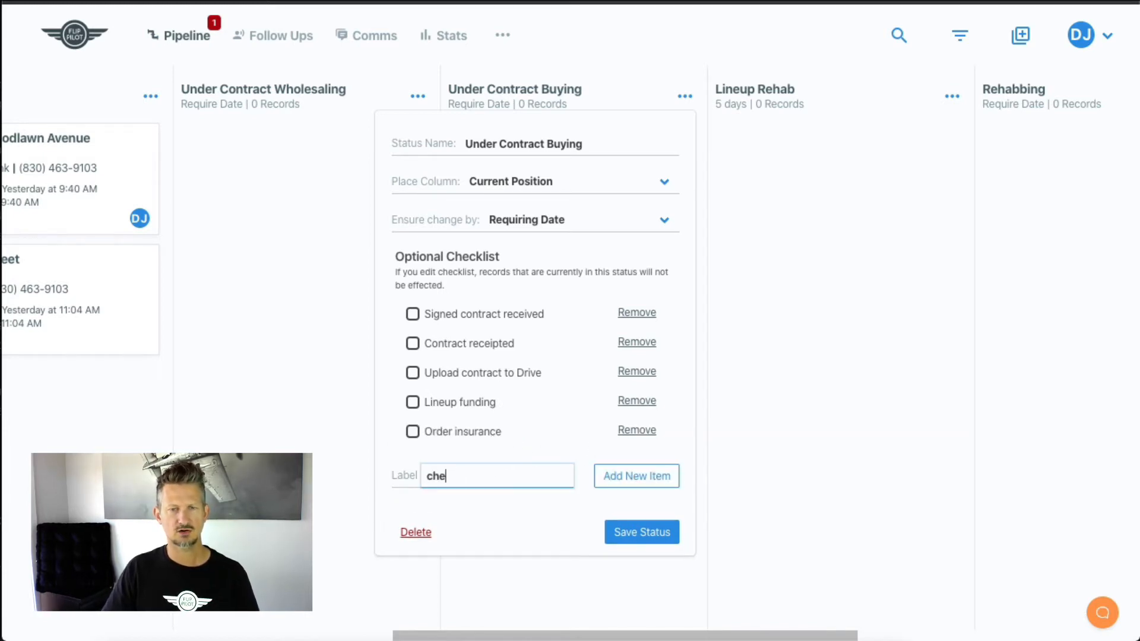
key(BackSpace)
key(BackSpace)
key(BackSpace)
text(Check code compliance)
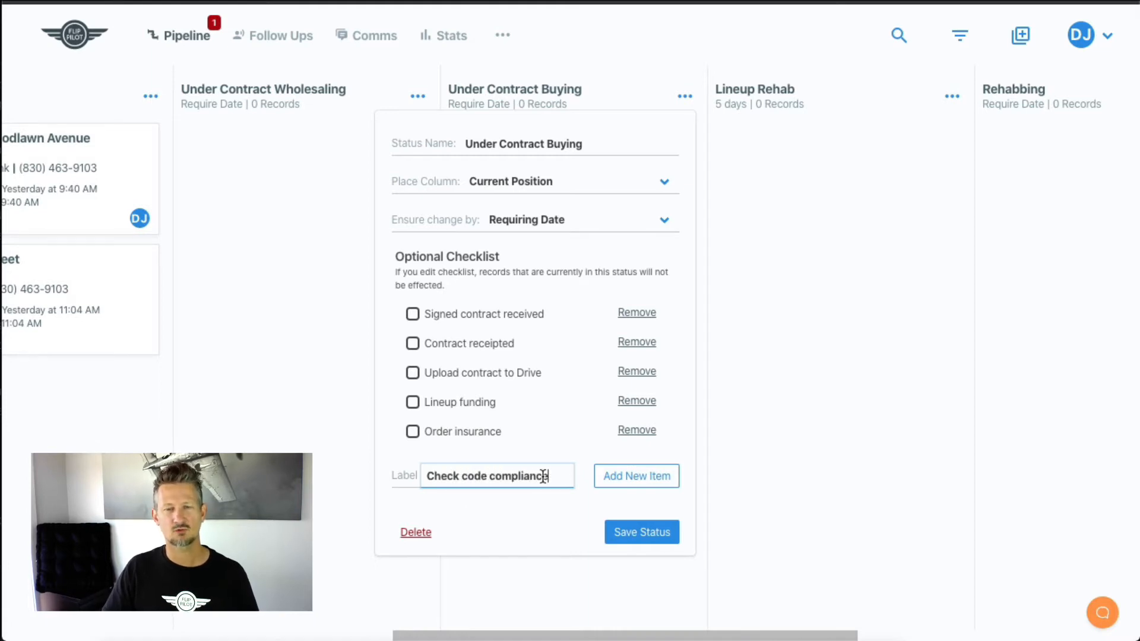
click(624, 478)
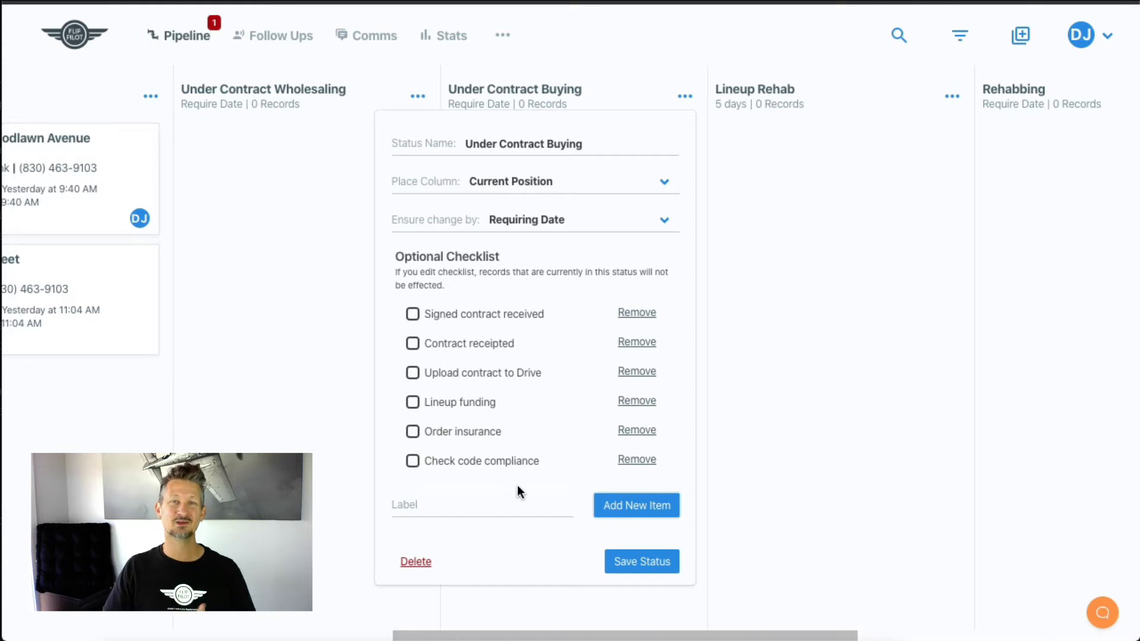
Add the checklist item "Check in with the seller" and save the Under Contract Buying status.
click(494, 507)
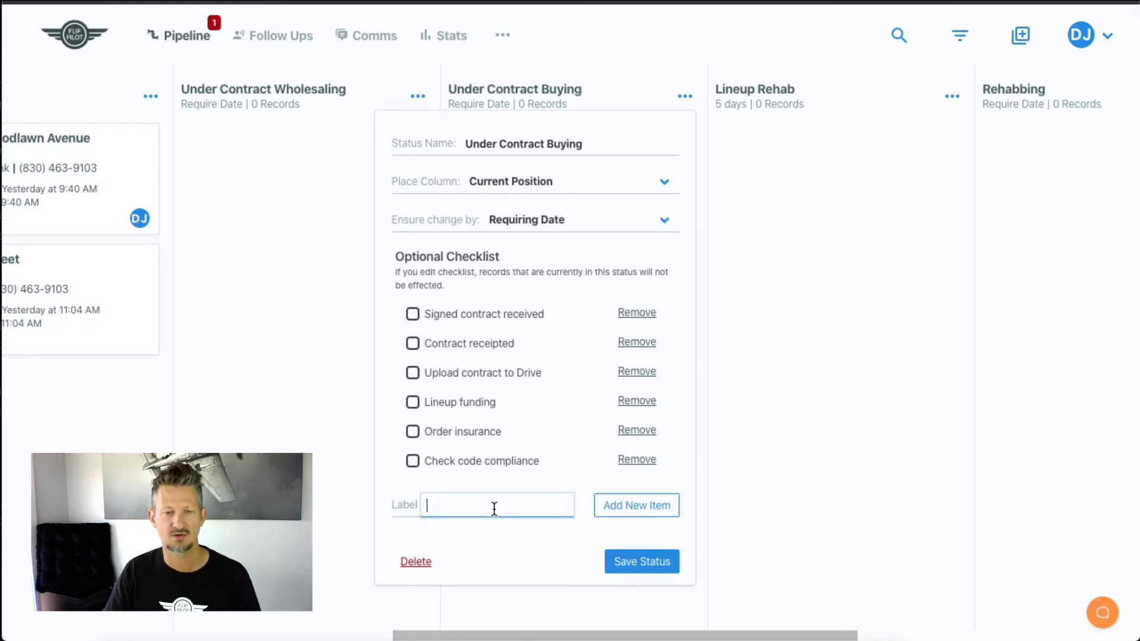
text(Check in t)
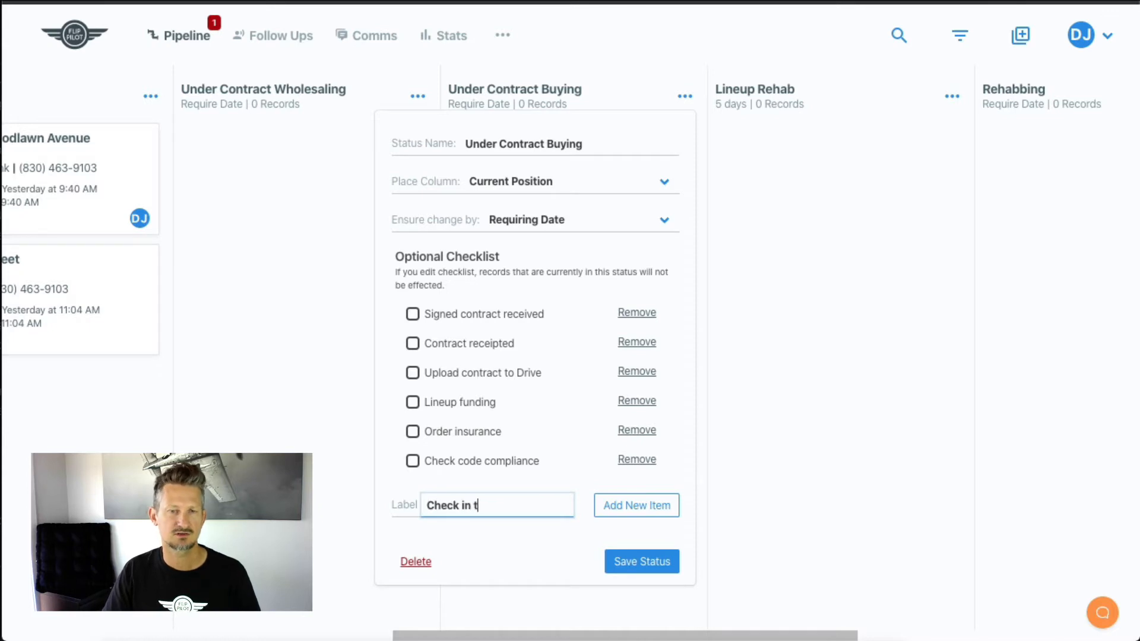
key(BackSpace)
text(with the seller)
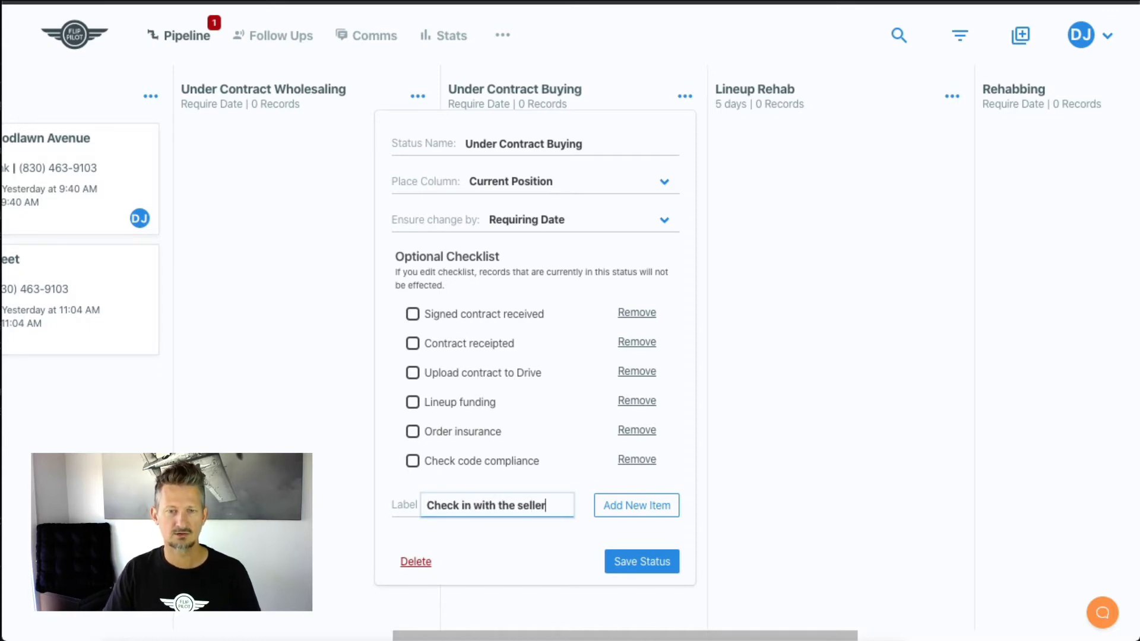
click(612, 510)
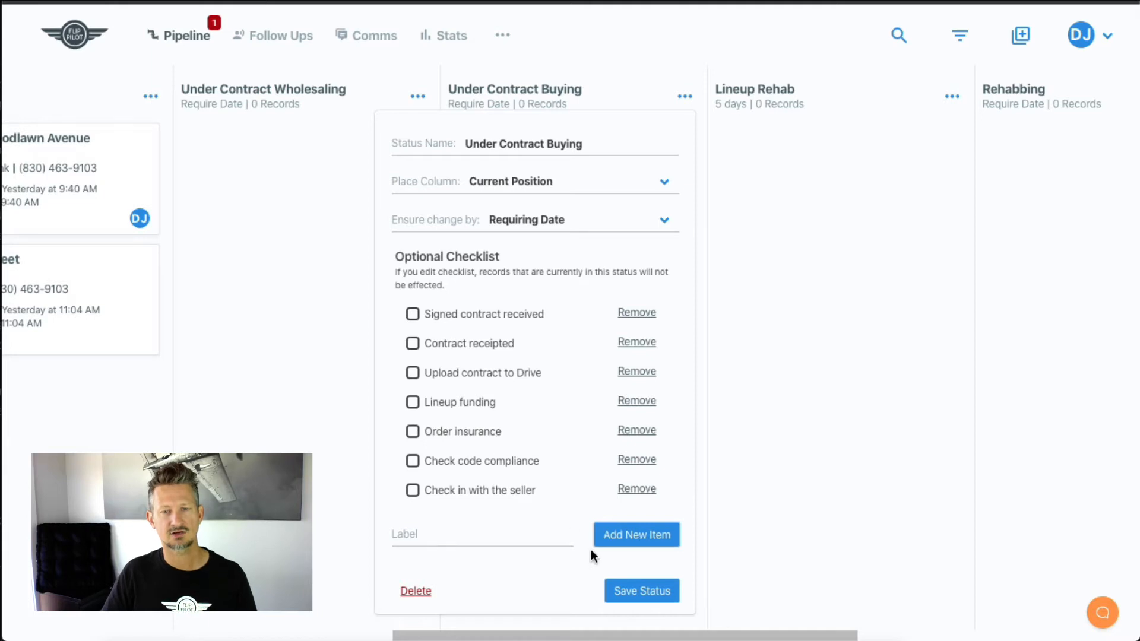
click(629, 592)
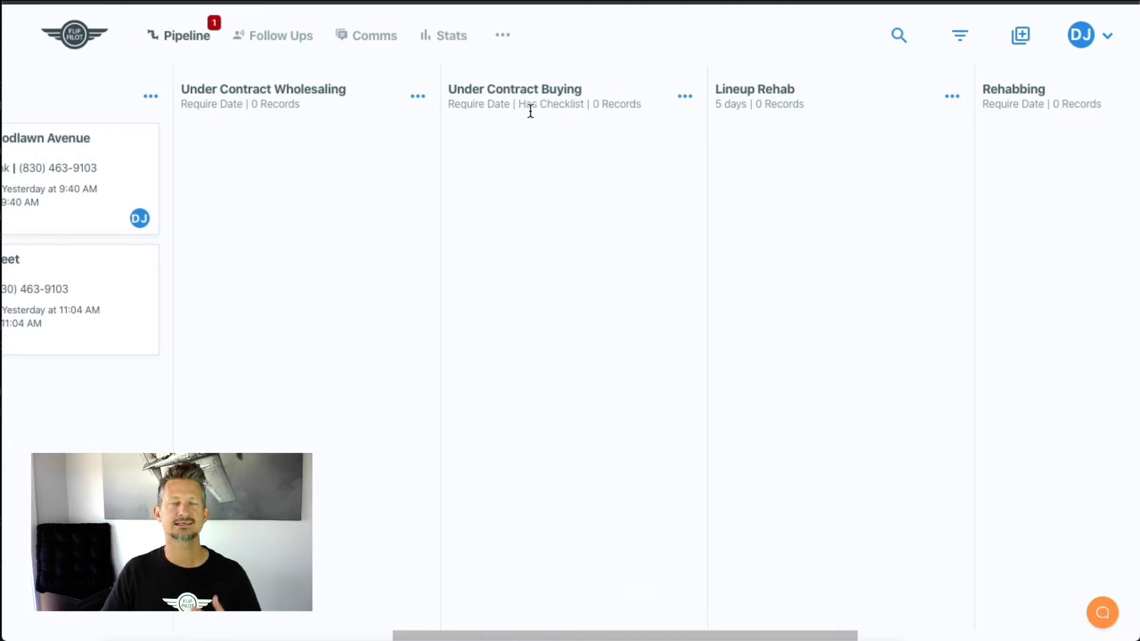
drag(518, 111, 585, 113)
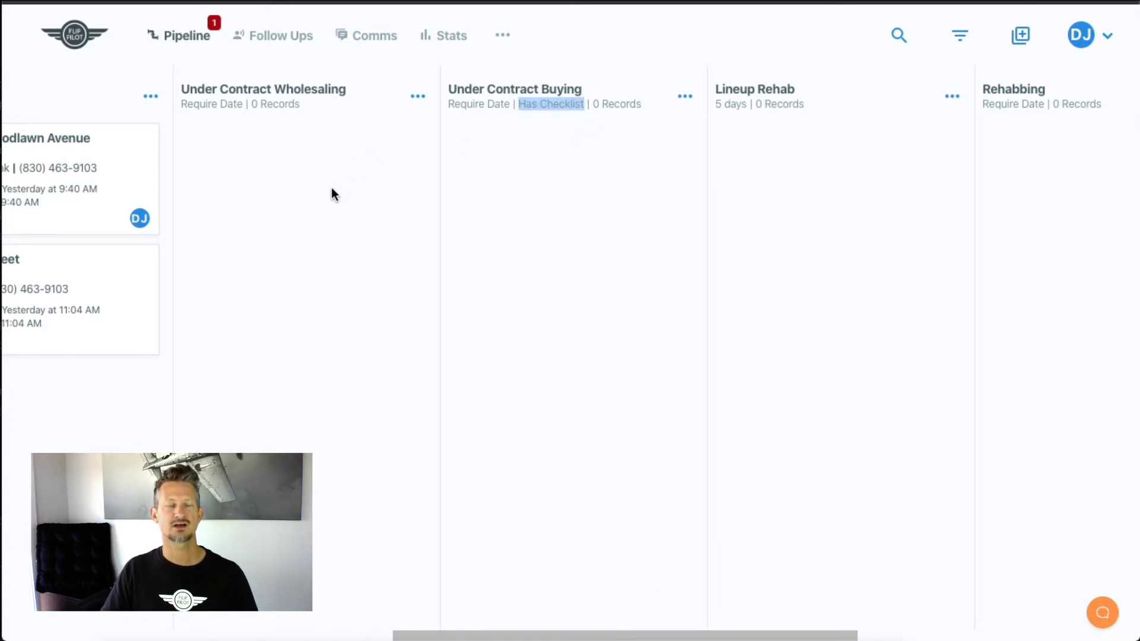
Move the first record in Negotiating to Under Contract Buying with a required date of May 11, 2020.
scroll(273, 231, left, 3)
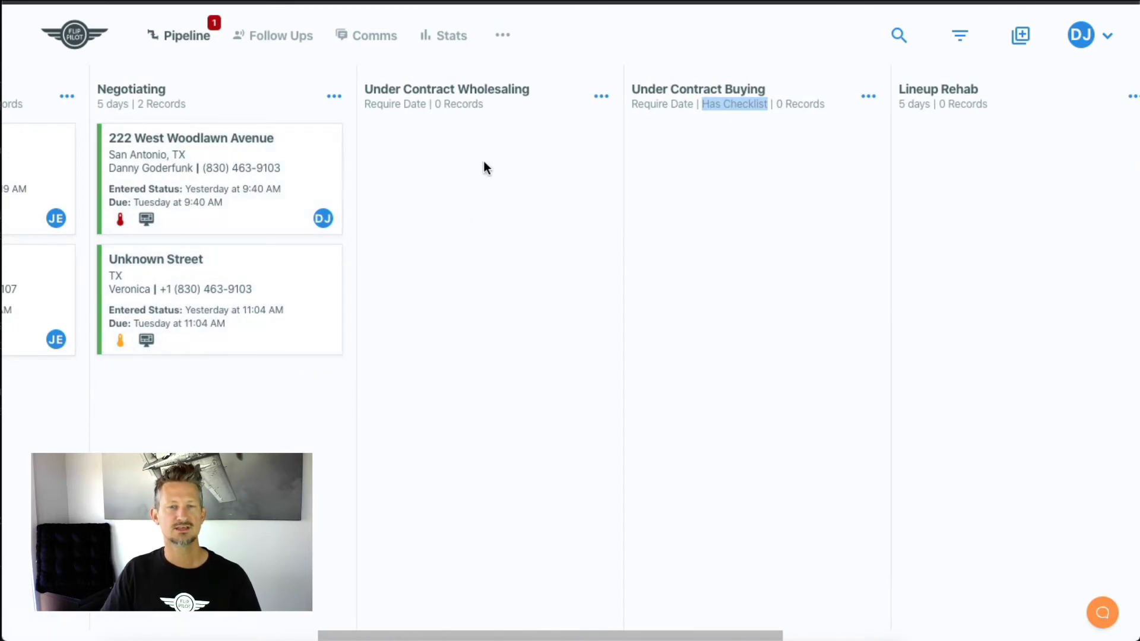
drag(201, 187, 719, 197)
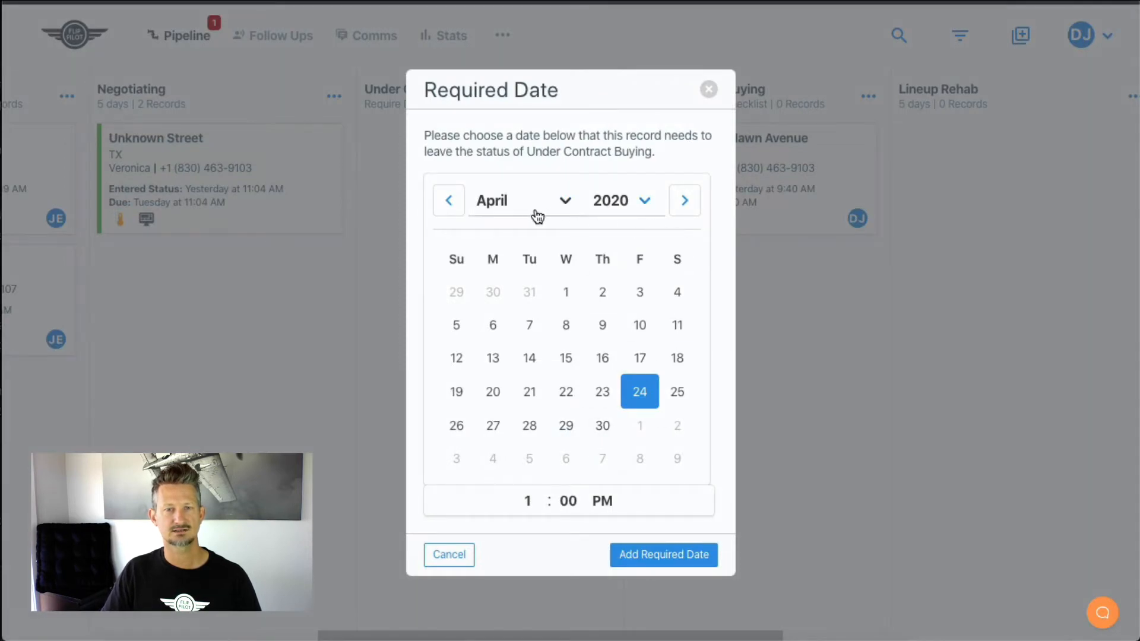
click(562, 205)
click(492, 220)
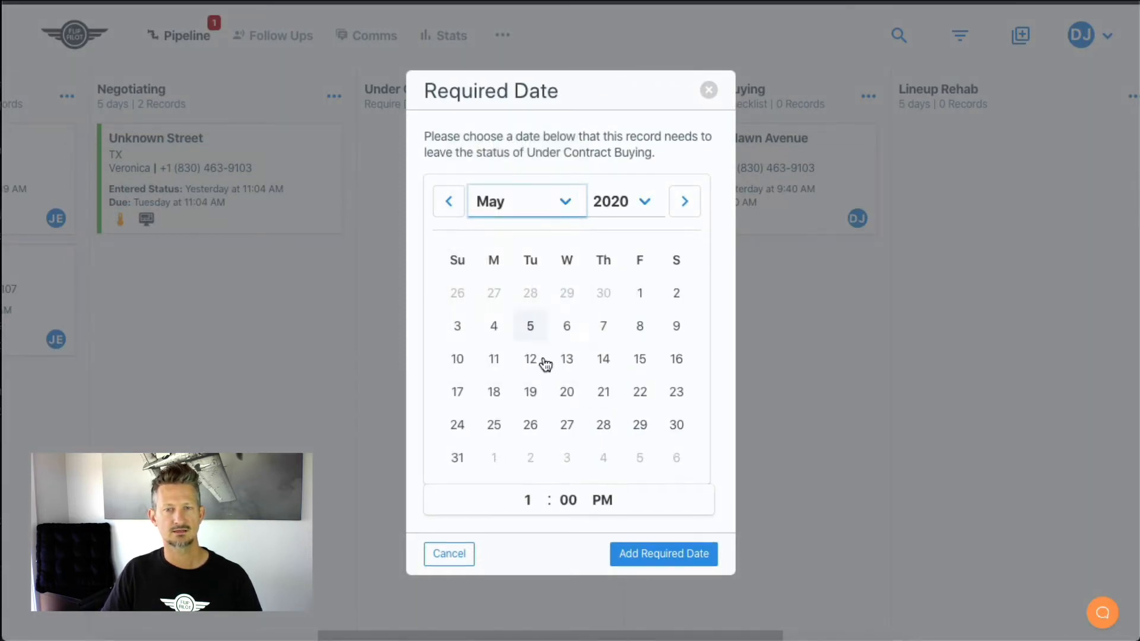
click(495, 361)
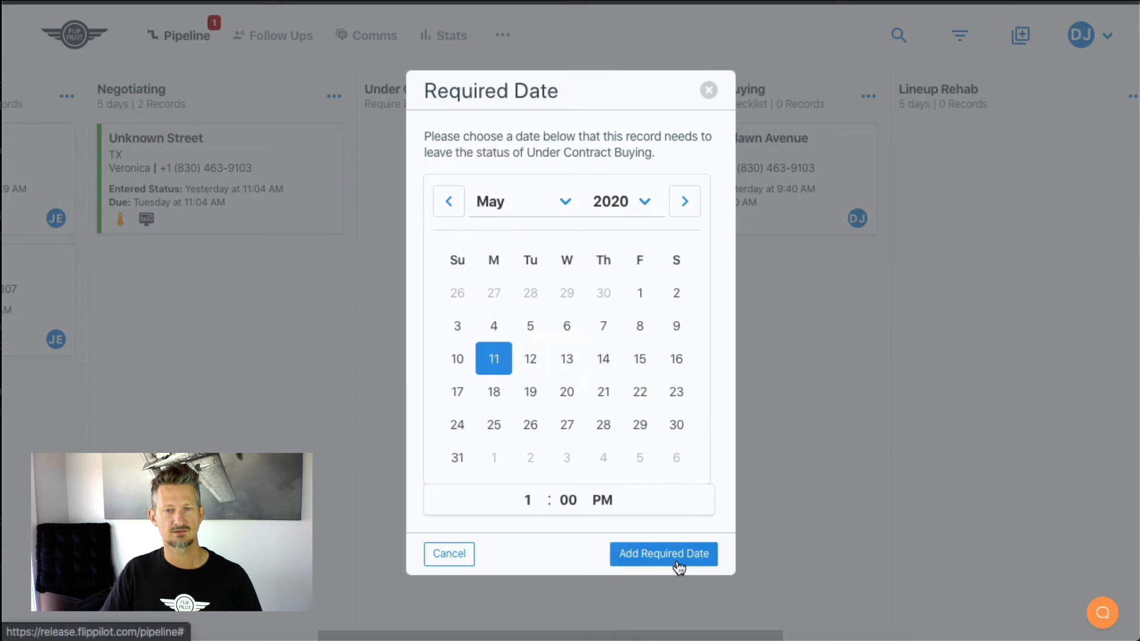
click(641, 553)
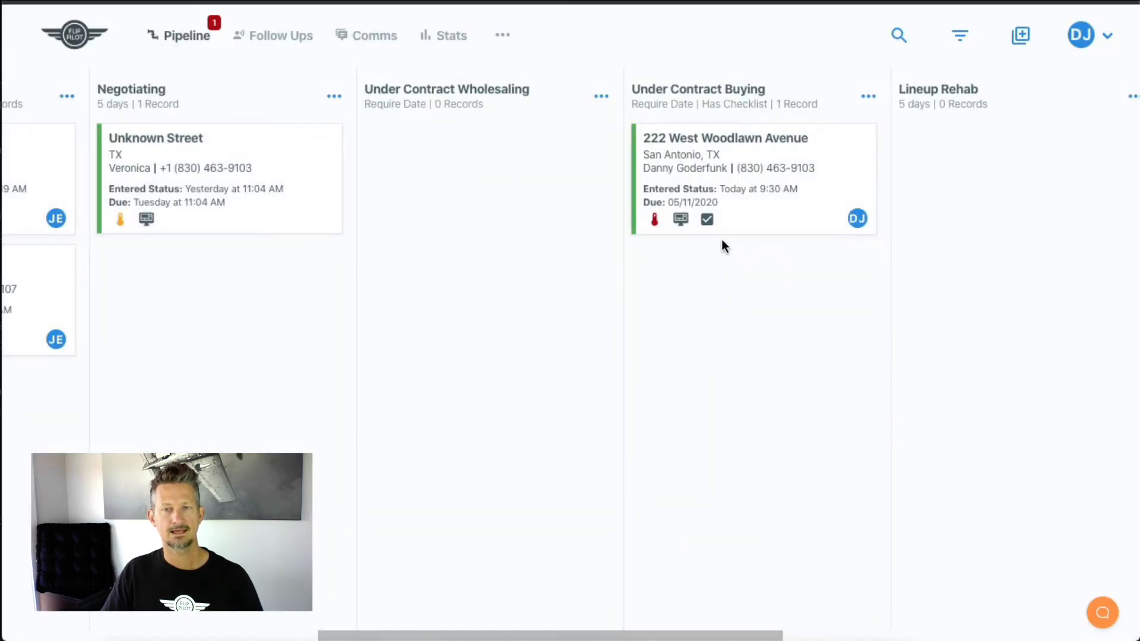
In the Under Contract Buying record's status checklists, mark "Signed contract received" as completed and close the record.
click(746, 181)
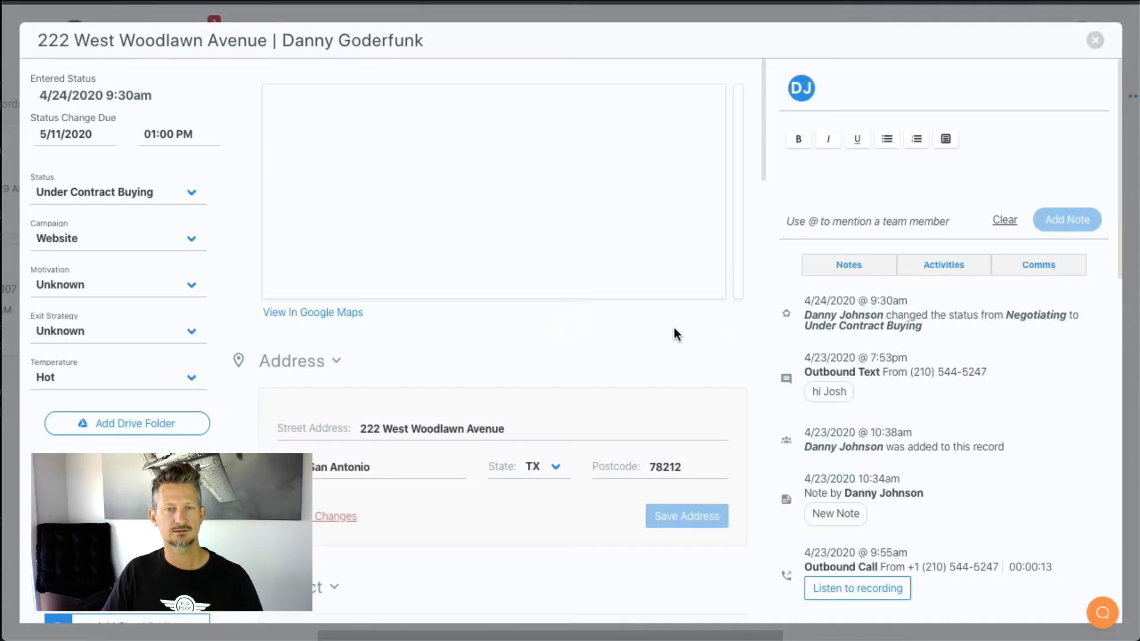
scroll(616, 359, down, 12)
scroll(615, 358, down, 6)
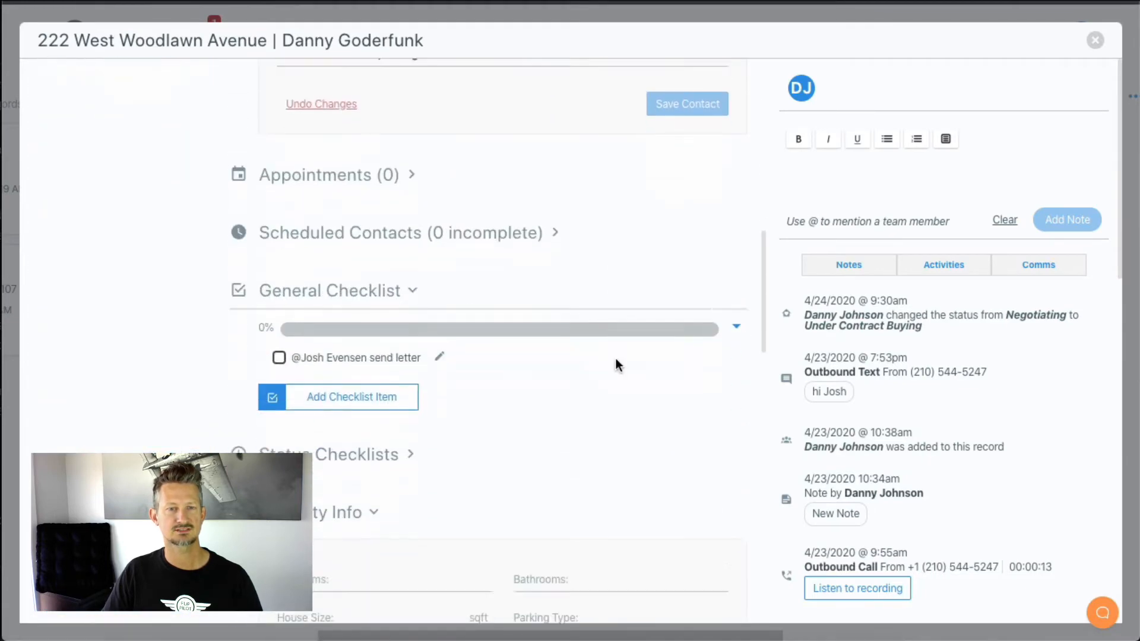
click(401, 206)
scroll(428, 244, down, 2)
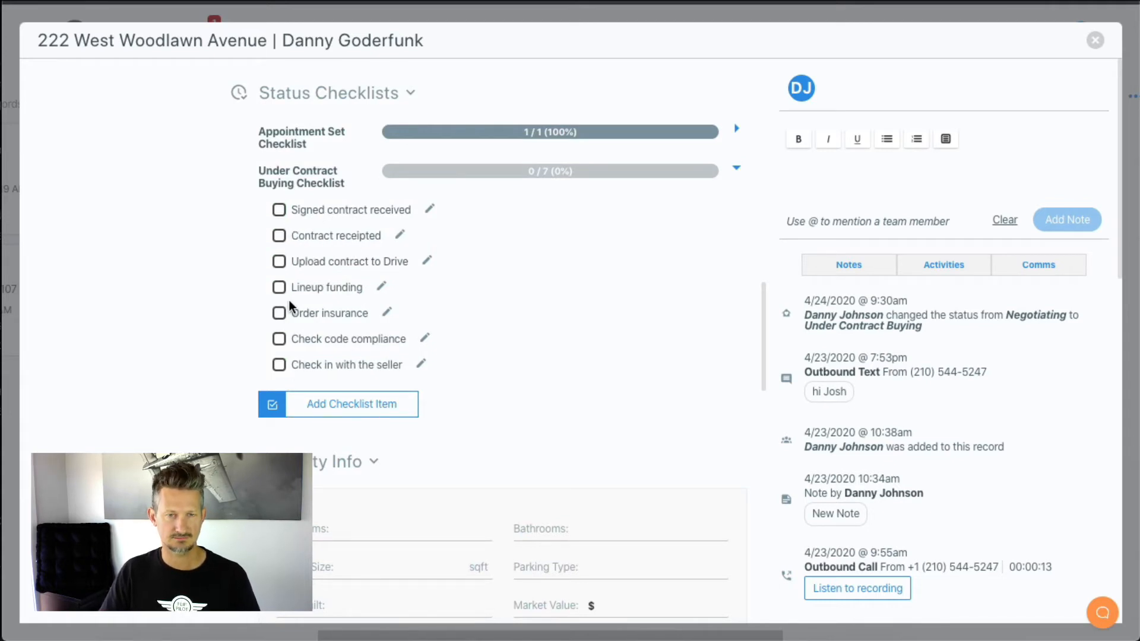
click(278, 220)
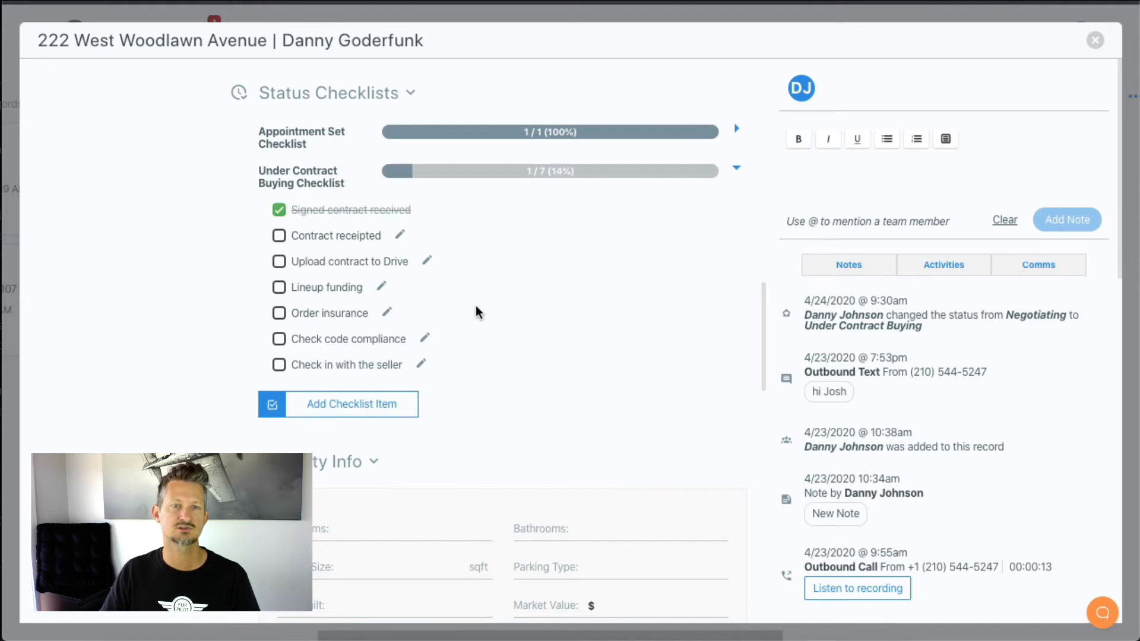
scroll(519, 329, up, 5)
click(1098, 45)
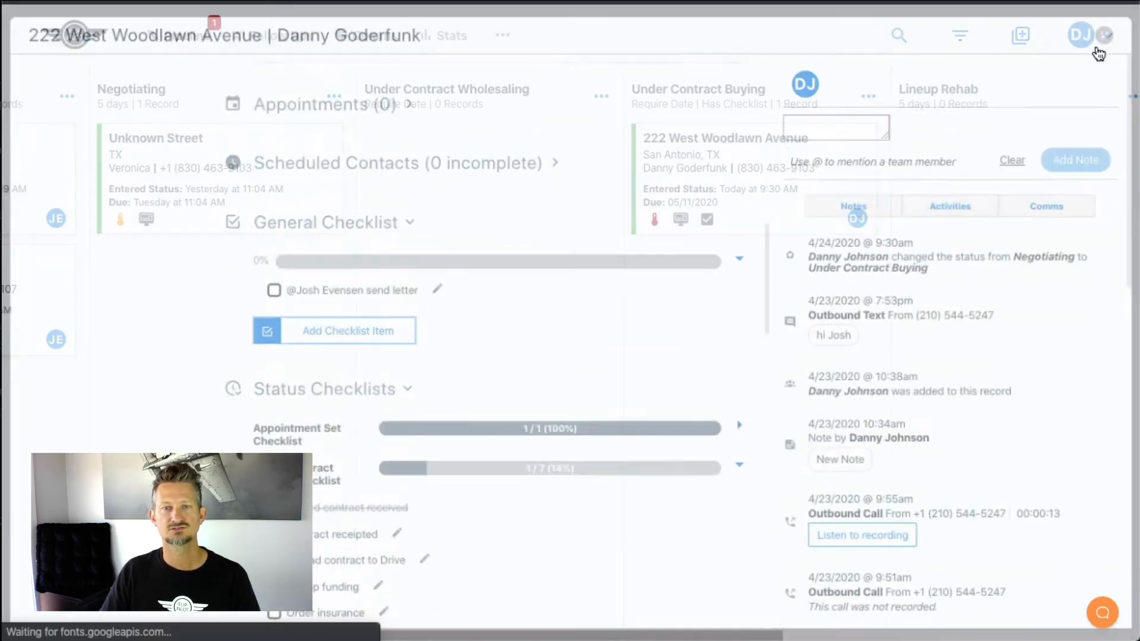
Try to move the Under Contract Buying record to the Lineup Rehab status.
mouse_move(707, 224)
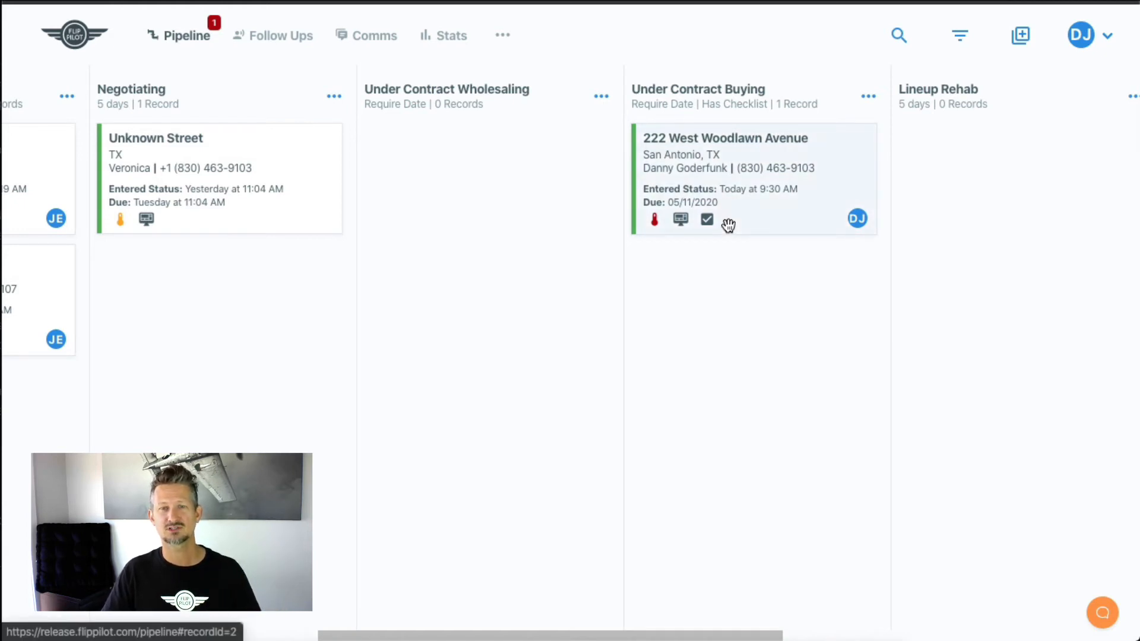
drag(729, 202, 991, 217)
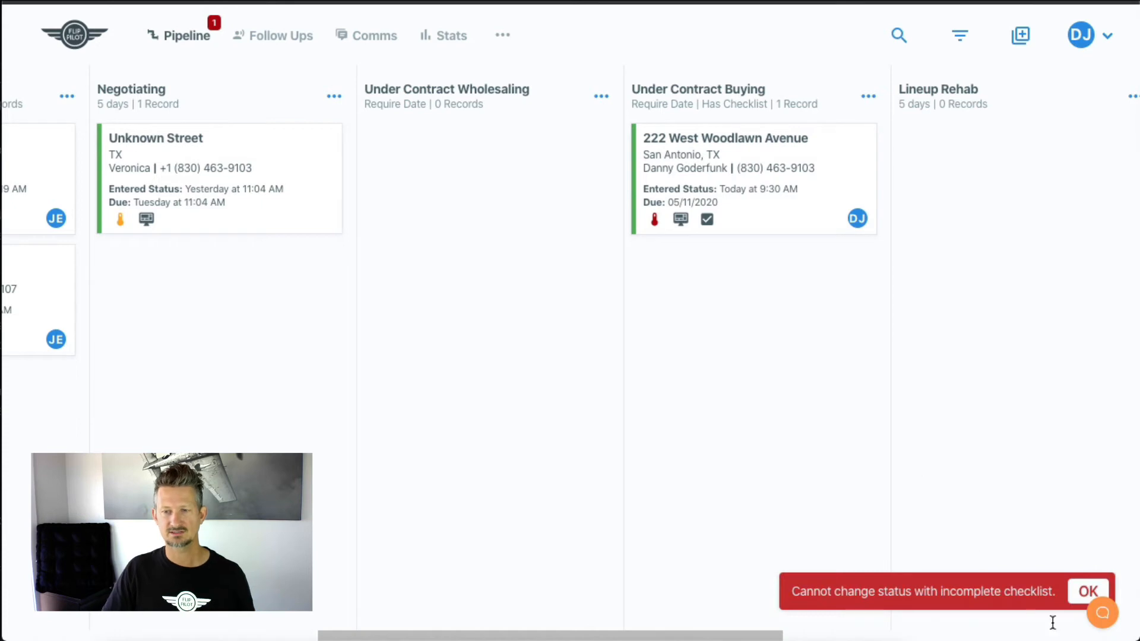
click(1089, 592)
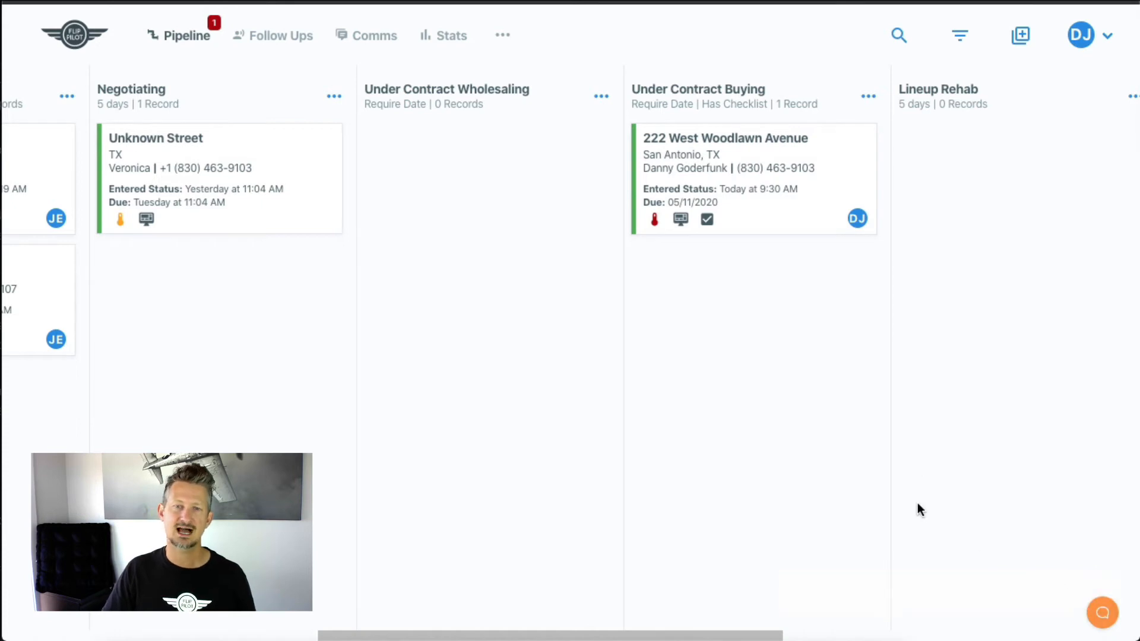
Open the record in Under Contract Buying again and expand its status checklists.
click(737, 195)
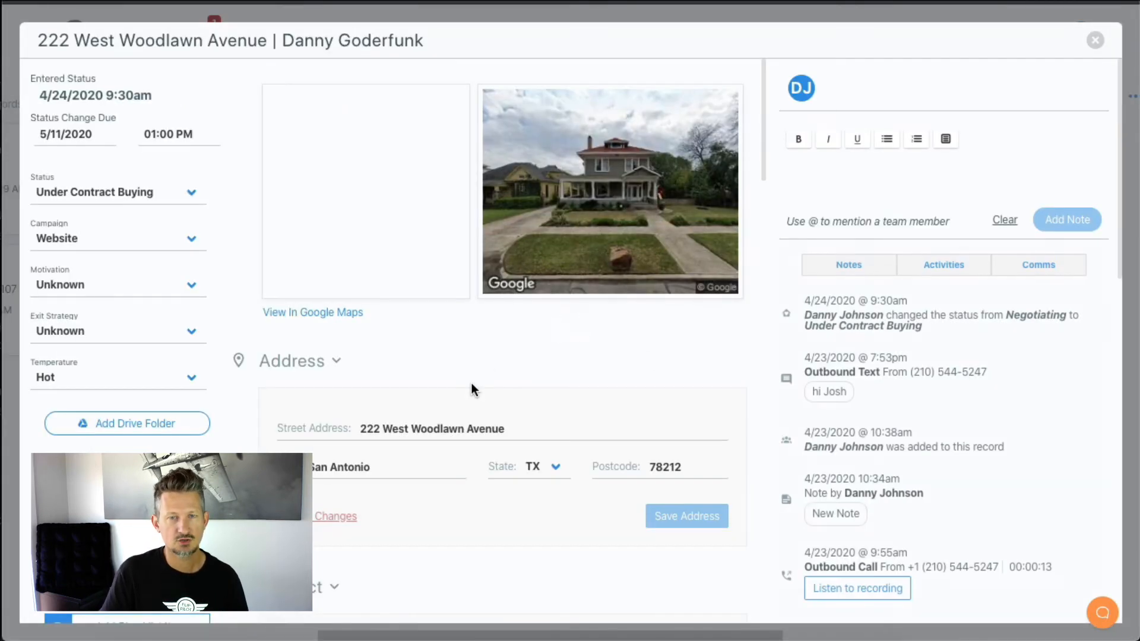
scroll(472, 386, down, 10)
scroll(472, 389, down, 3)
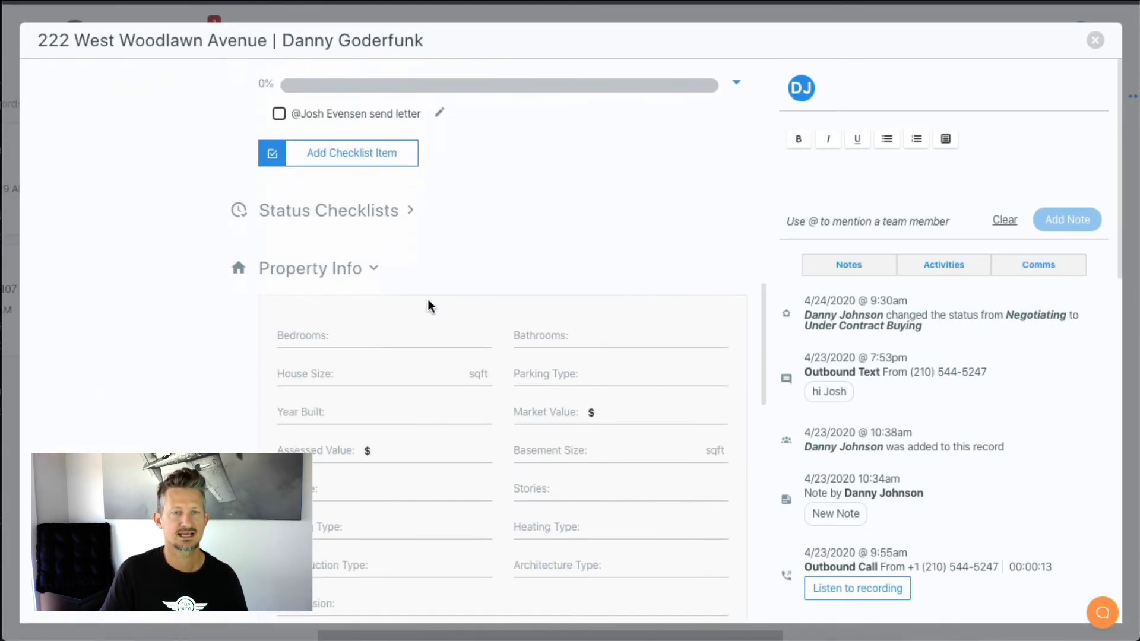
click(408, 212)
scroll(416, 332, down, 2)
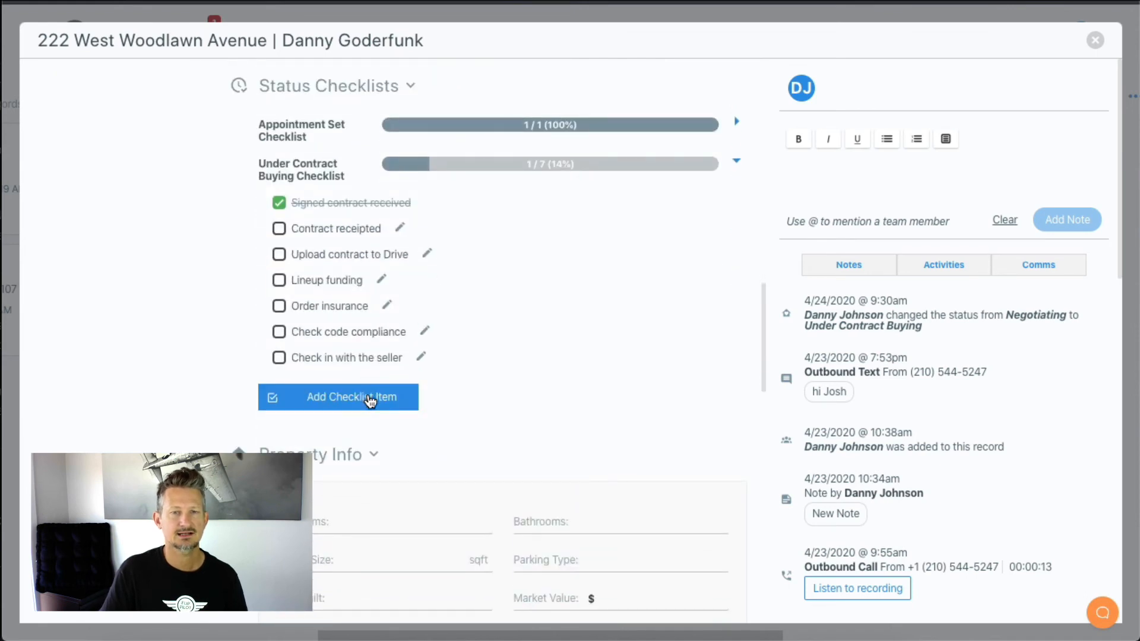
Add a checklist item to the record's Under Contract Buying checklist that mentions the first suggested team member with "water the lawn", and close the record.
click(369, 398)
scroll(392, 475, down, 1)
click(404, 451)
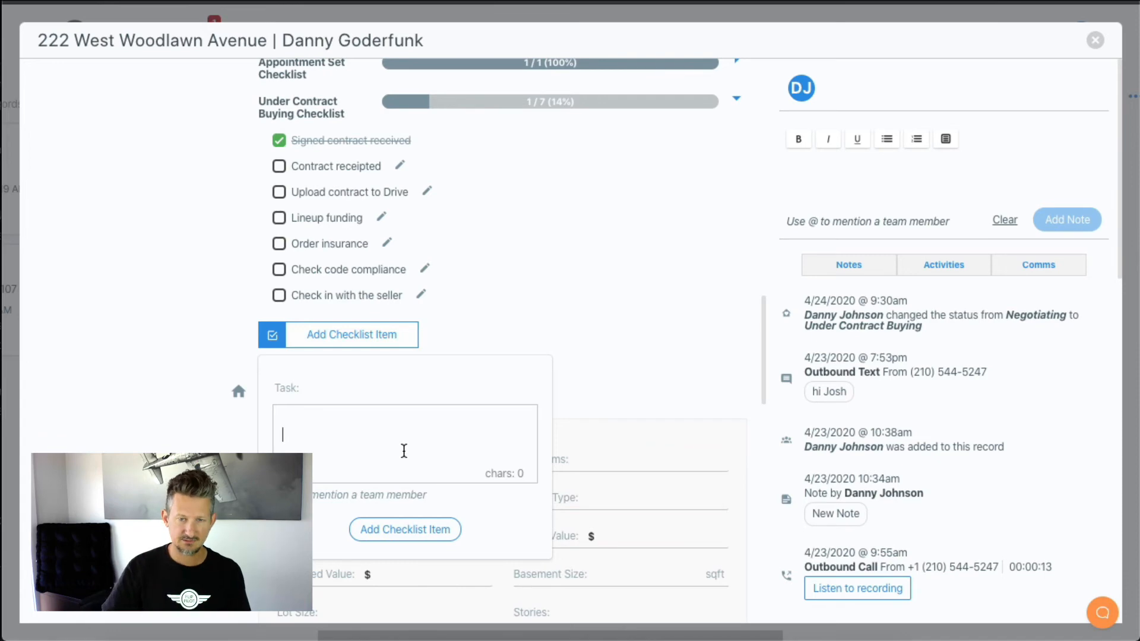
text(@)
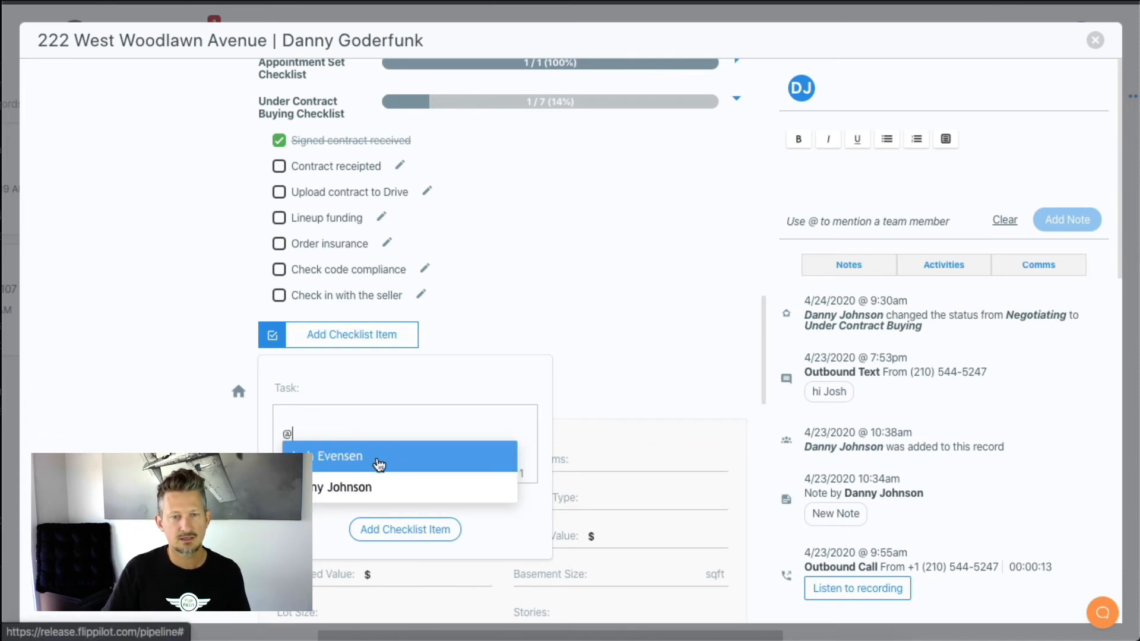
click(383, 461)
text(water the )
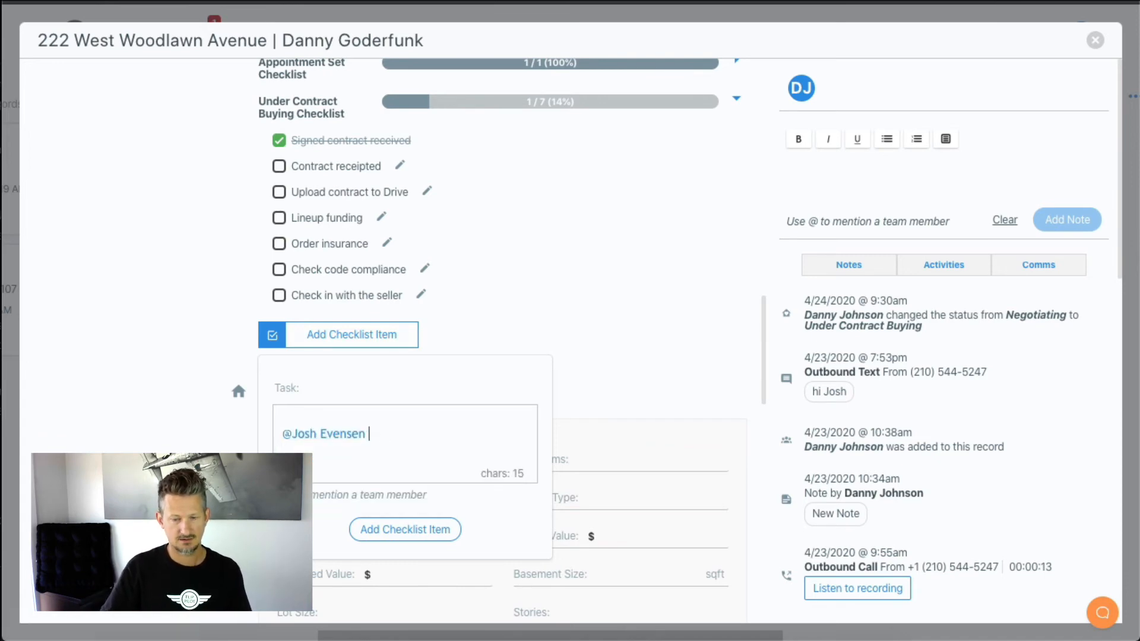
text(lawn)
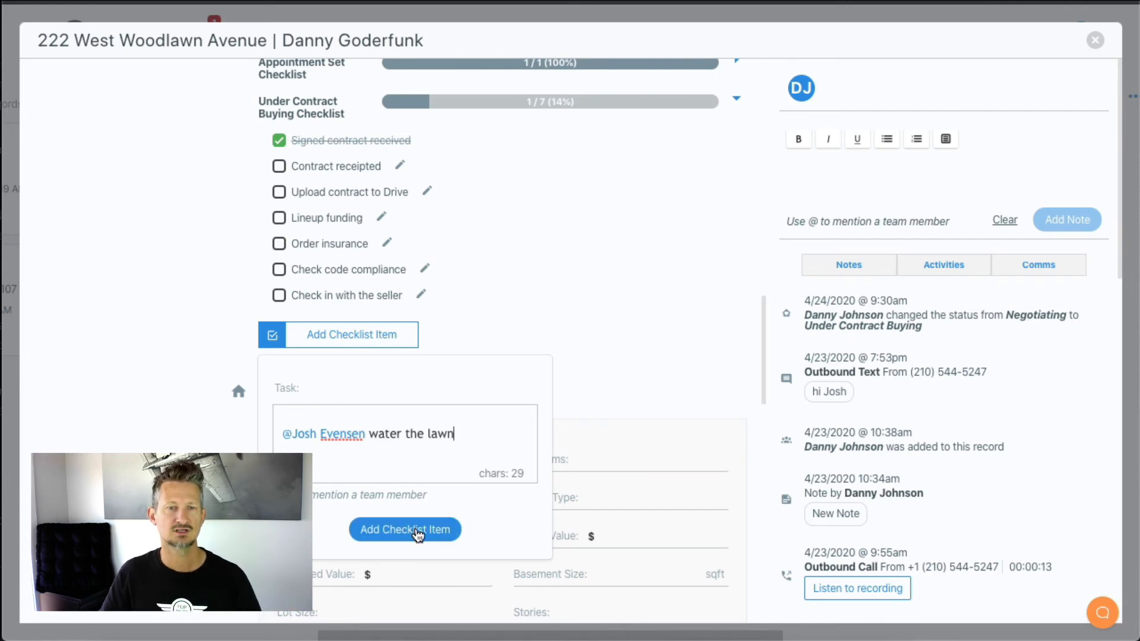
click(416, 531)
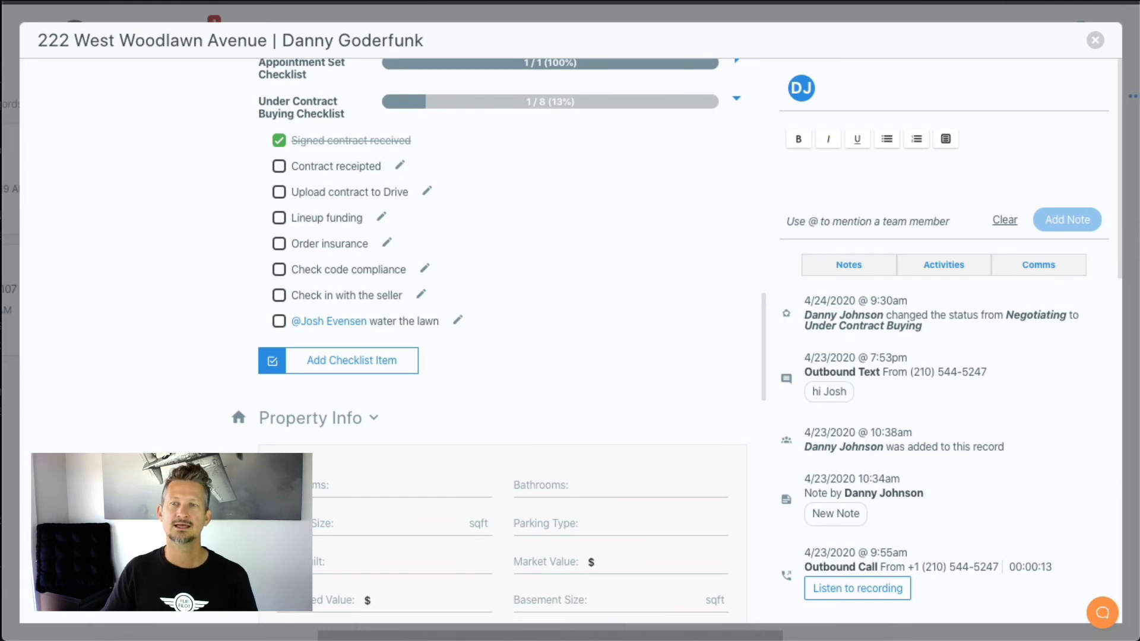
click(1093, 43)
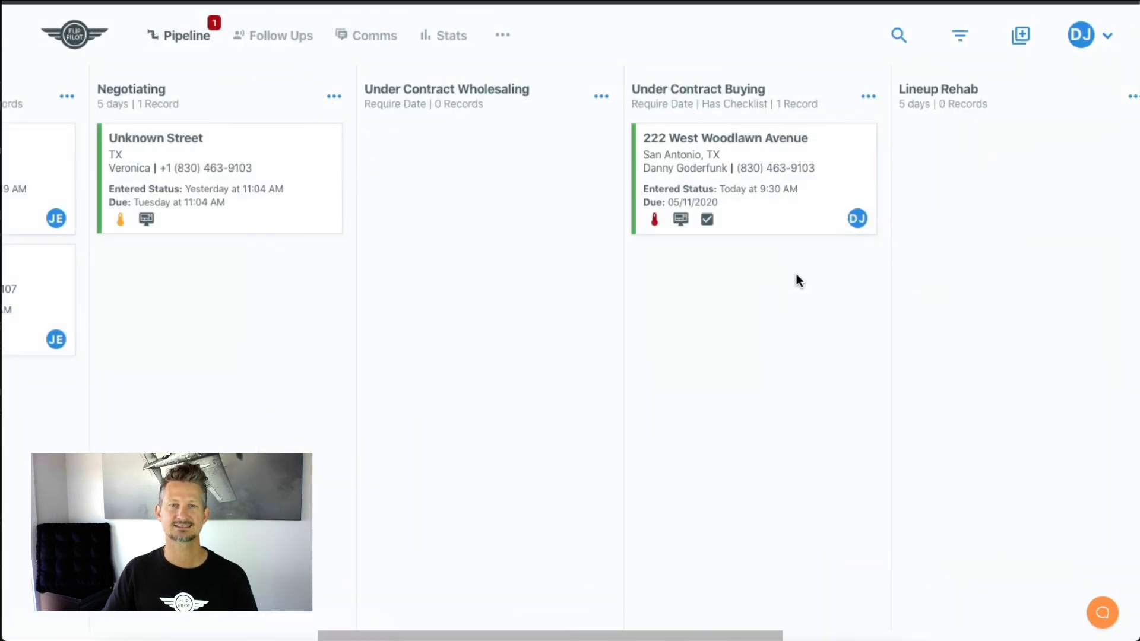